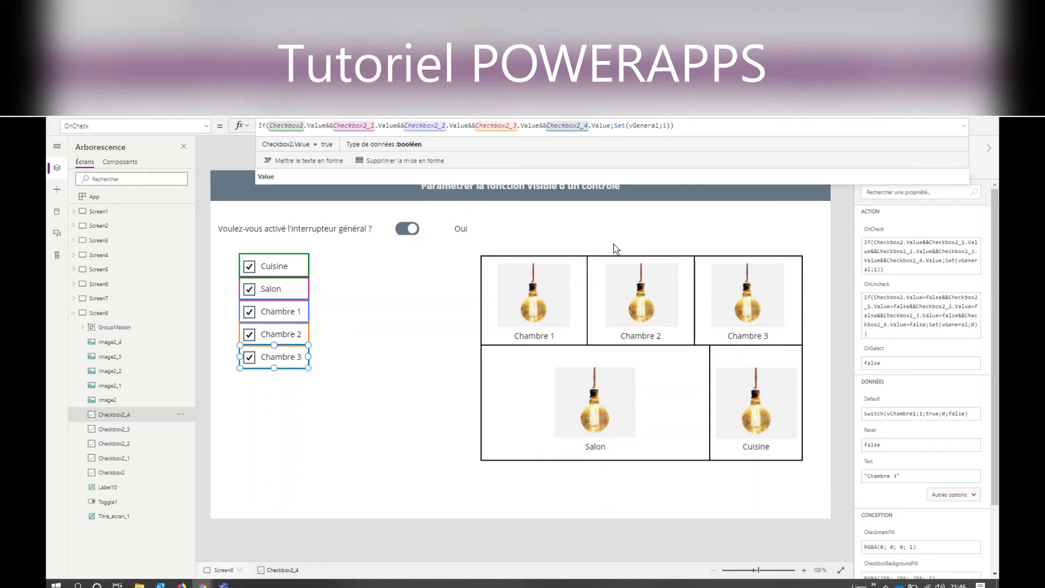
click(425, 430)
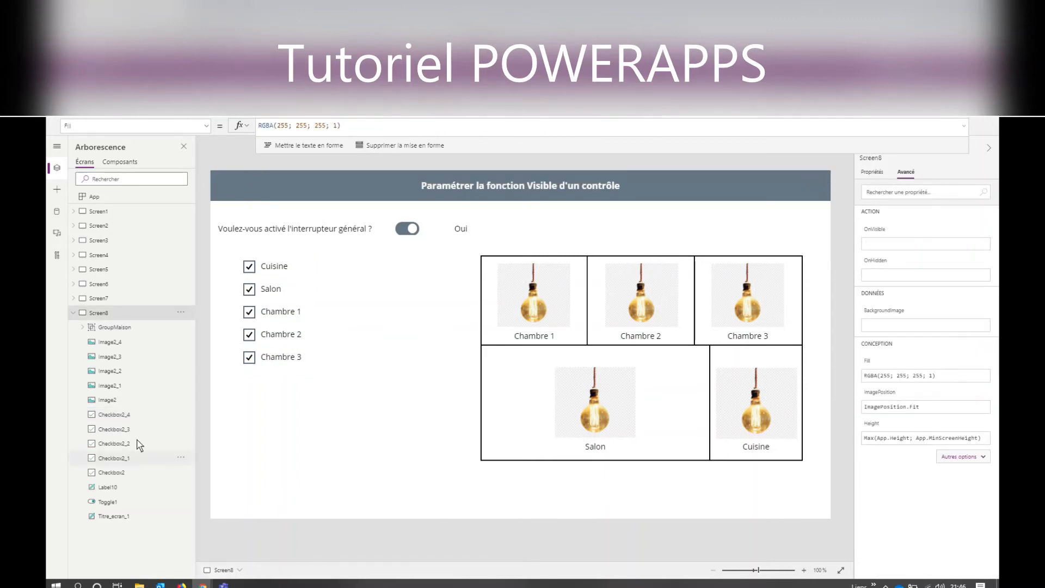
click(75, 312)
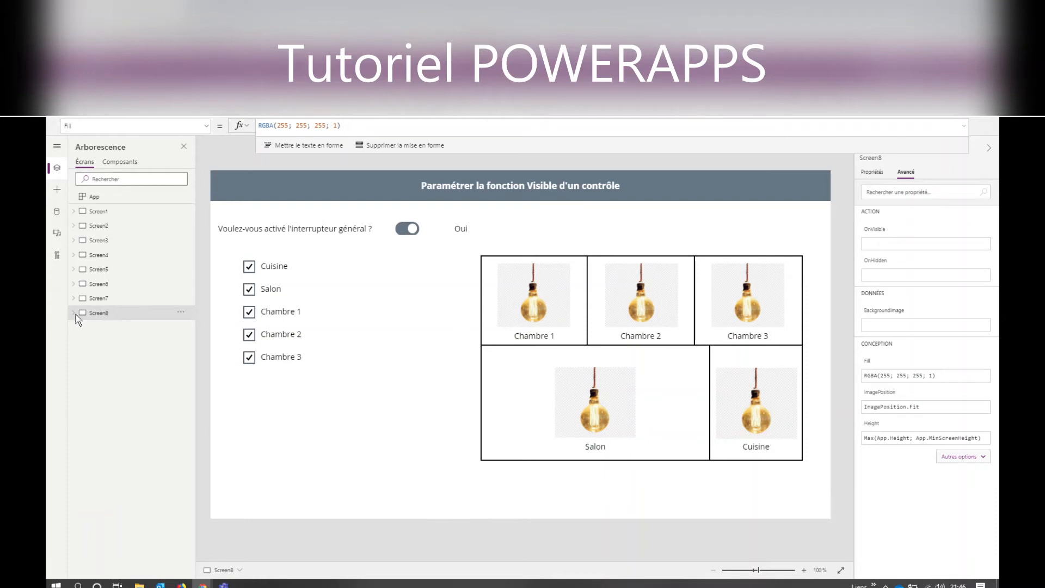
click(72, 313)
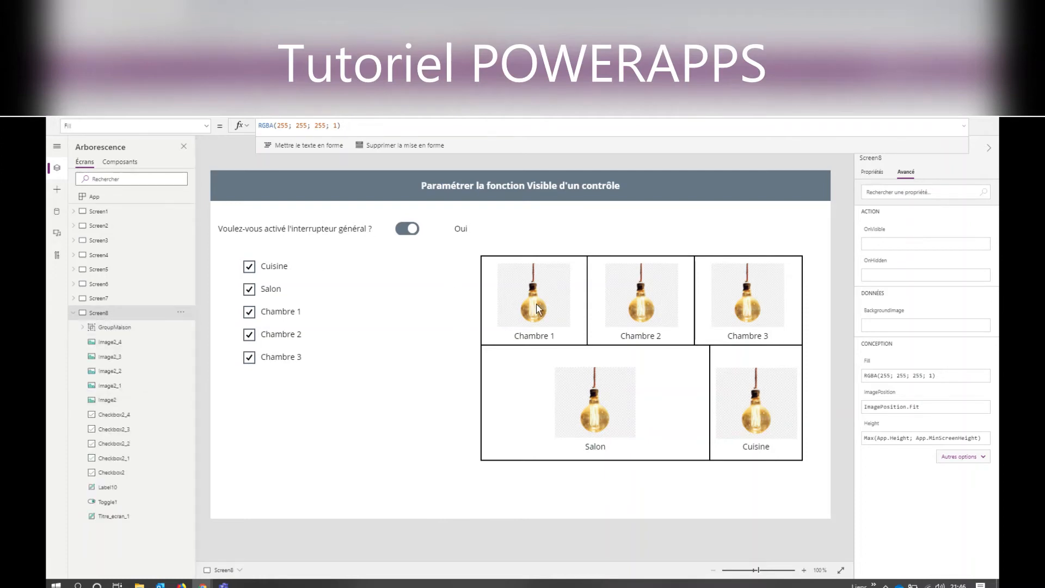
click(564, 317)
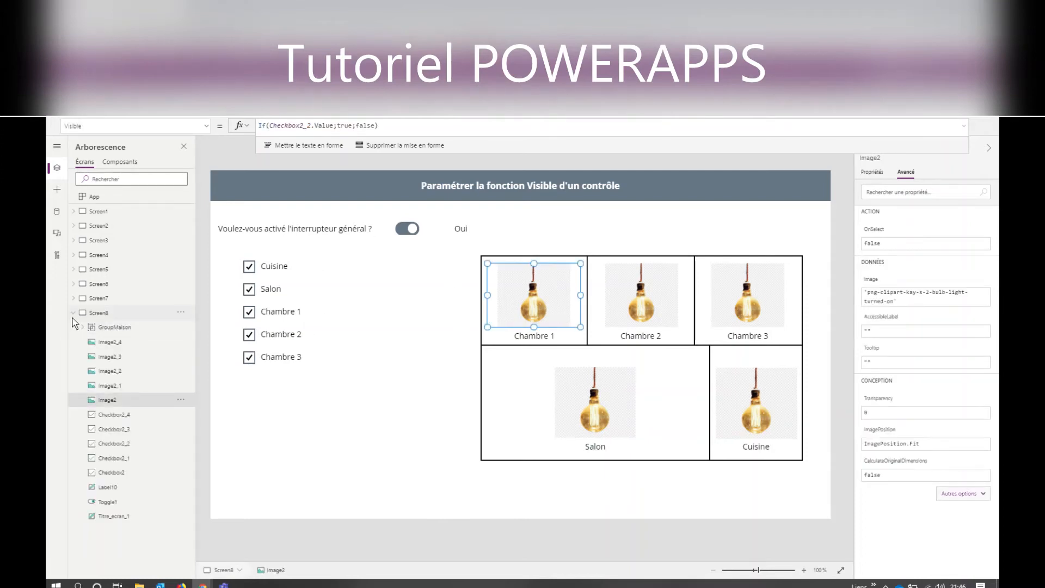
- Add a new blank (Vierge) screen to the app
click(99, 315)
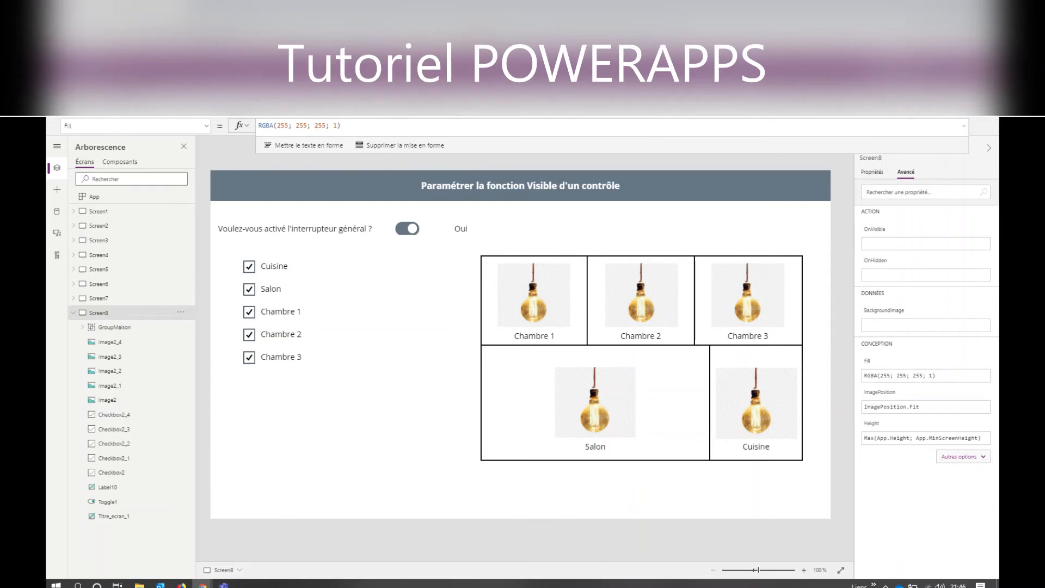
click(84, 109)
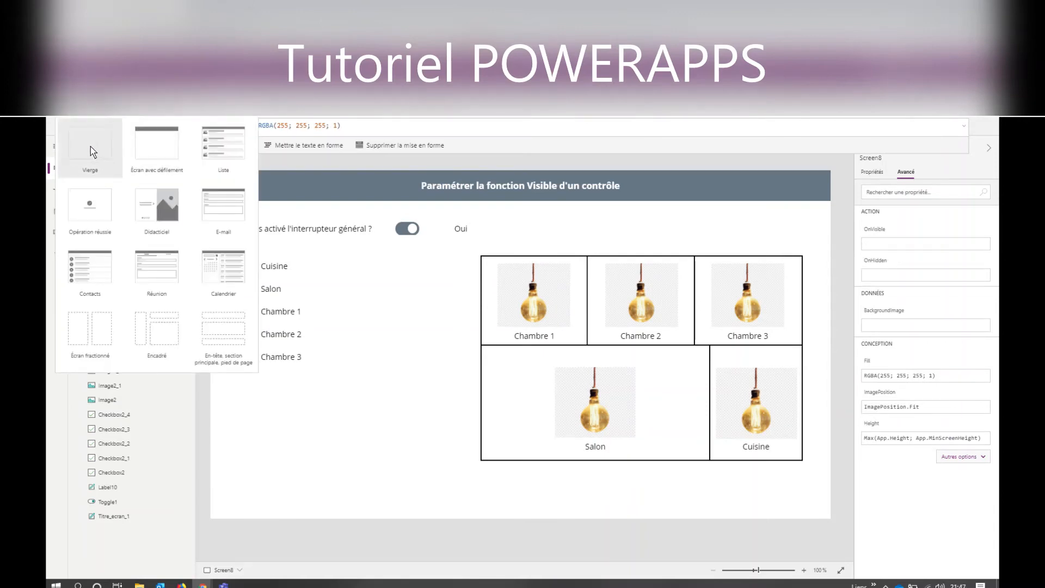
click(92, 109)
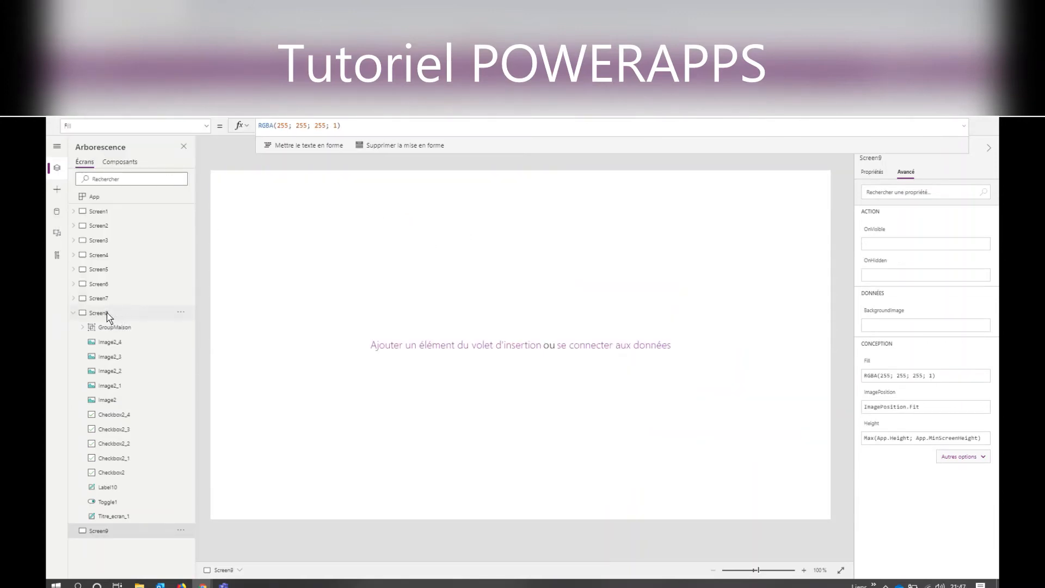
- Copy the title banner "Paramétrer la fonction Visible d'un contrôle" from Screen8 onto the new blank Screen9
click(107, 315)
click(481, 182)
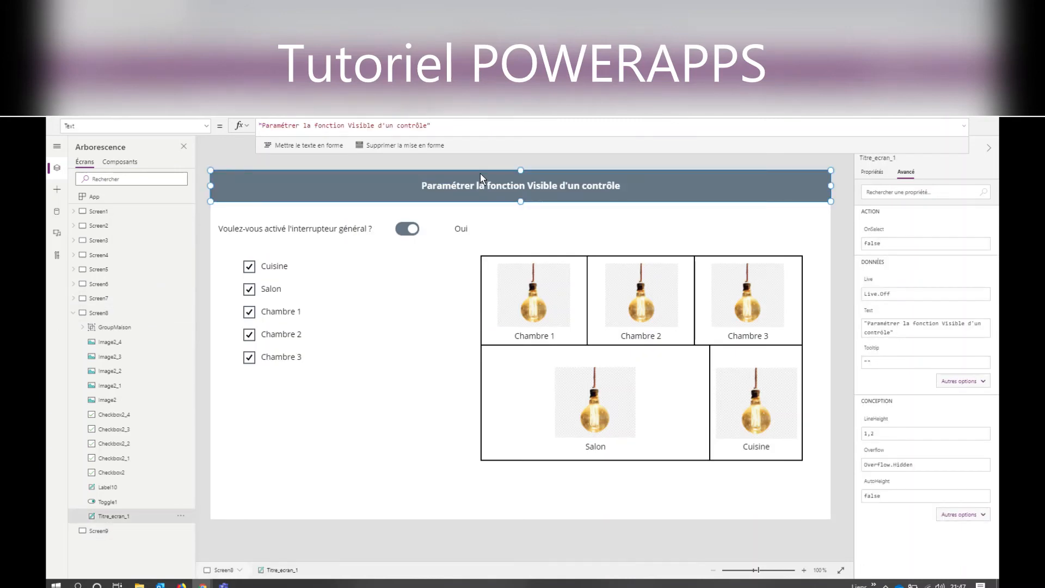
click(102, 529)
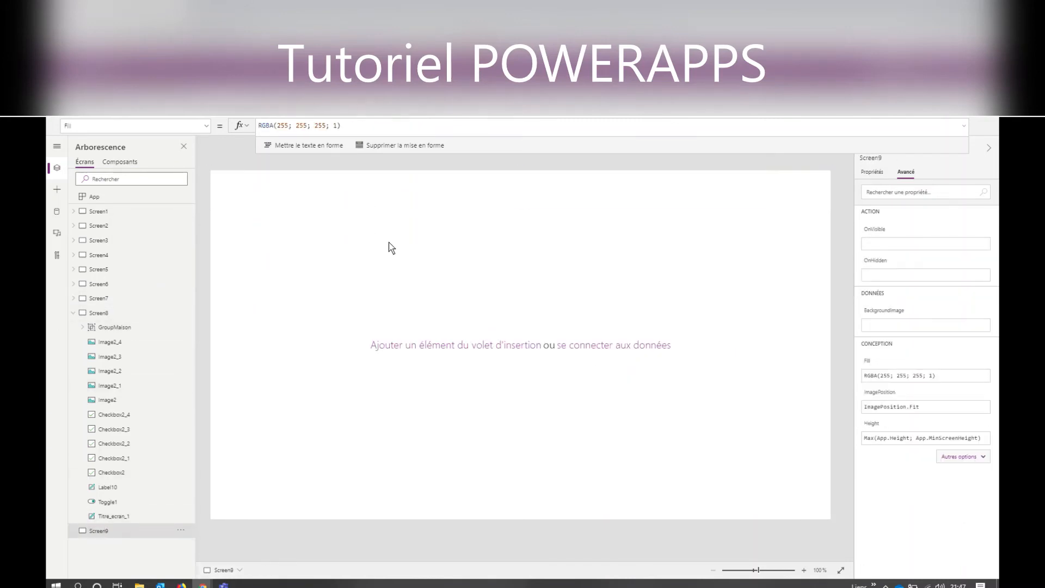
key(ctrl+v)
click(565, 376)
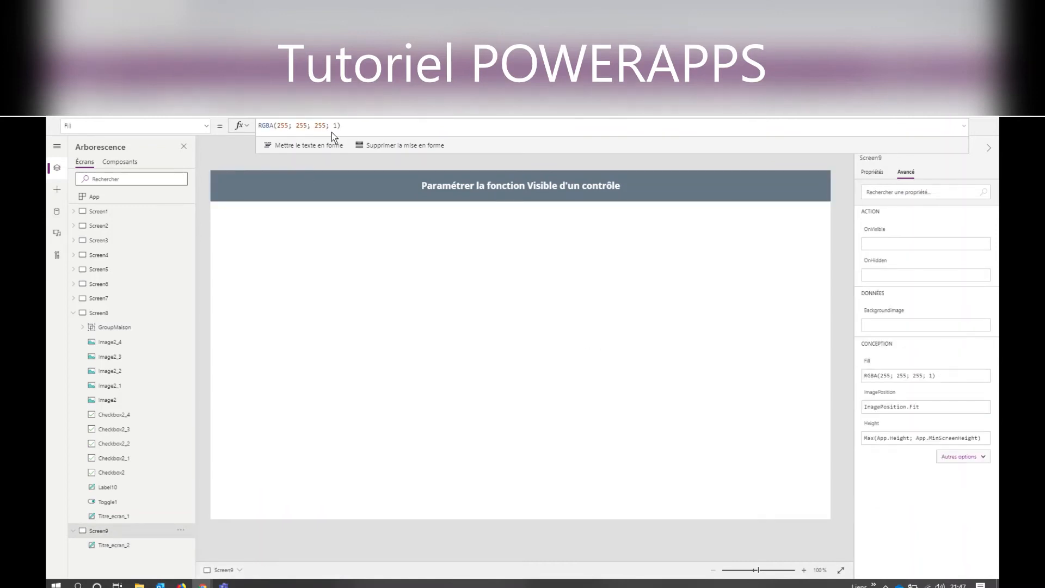
- Insert a toggle (Bascule) control on Screen9 and place it below the left part of the title banner
click(278, 106)
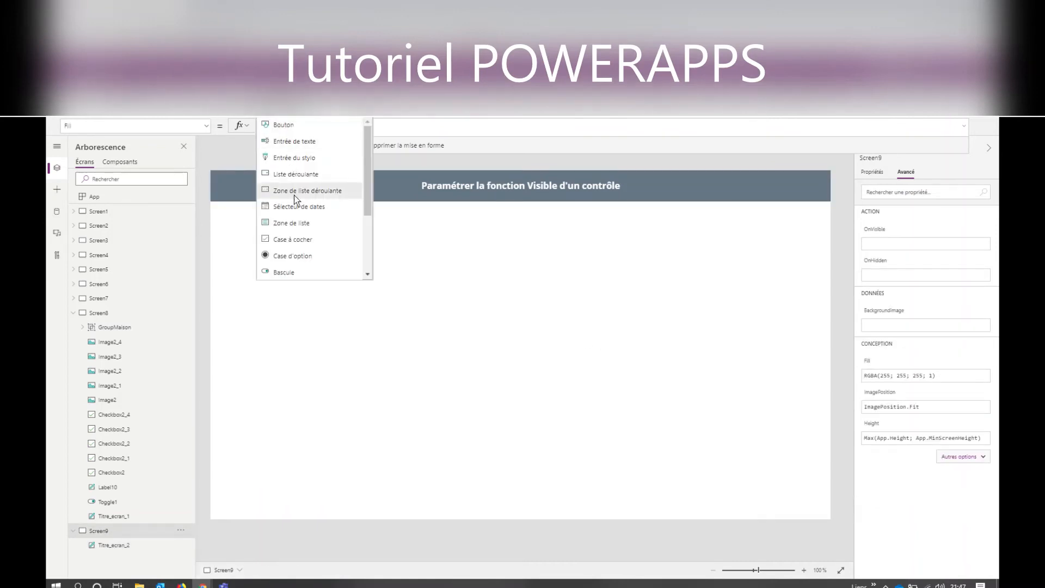
click(289, 276)
drag(253, 199, 349, 283)
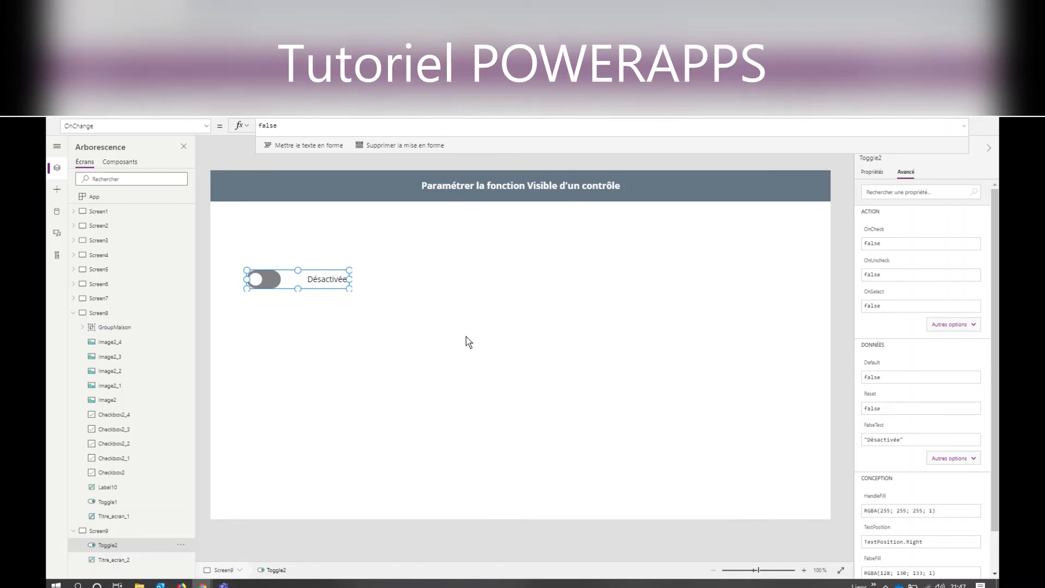
click(355, 304)
- Set the toggle's FalseText to "Non" and its TrueText to "Oui"
click(324, 278)
click(962, 459)
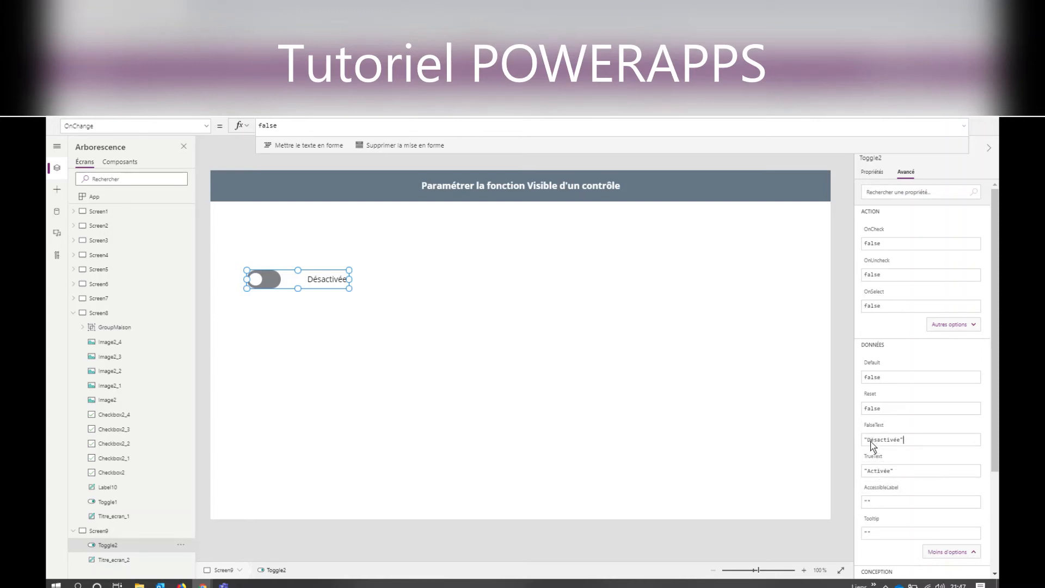
drag(867, 440, 899, 445)
text(Non)
drag(869, 474, 898, 491)
text(Oui)
key(Return)
click(559, 342)
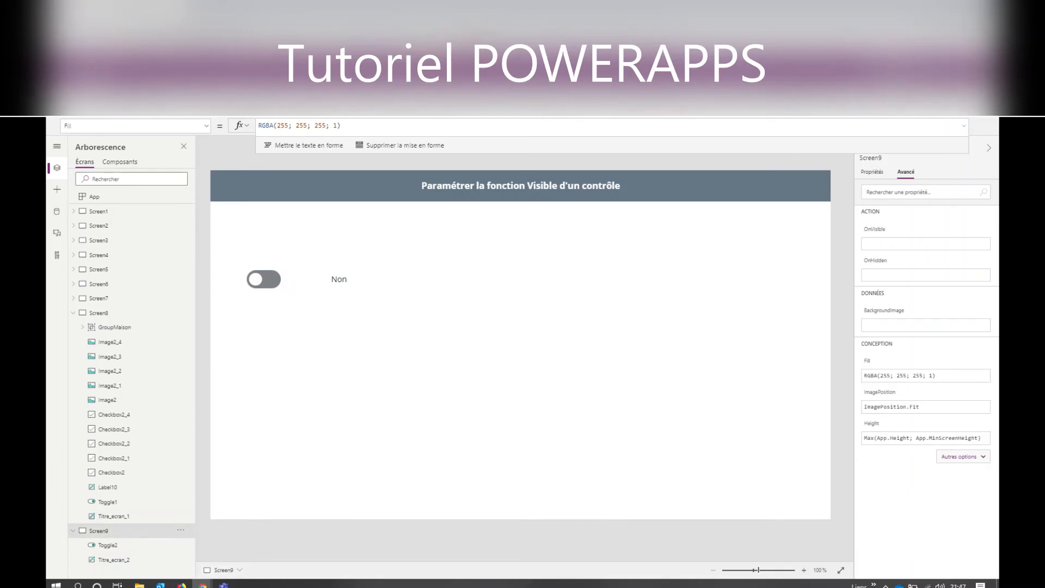
- Preview Screen9, switch the toggle on and back off, and return to editing
key(F5)
click(149, 224)
click(149, 224)
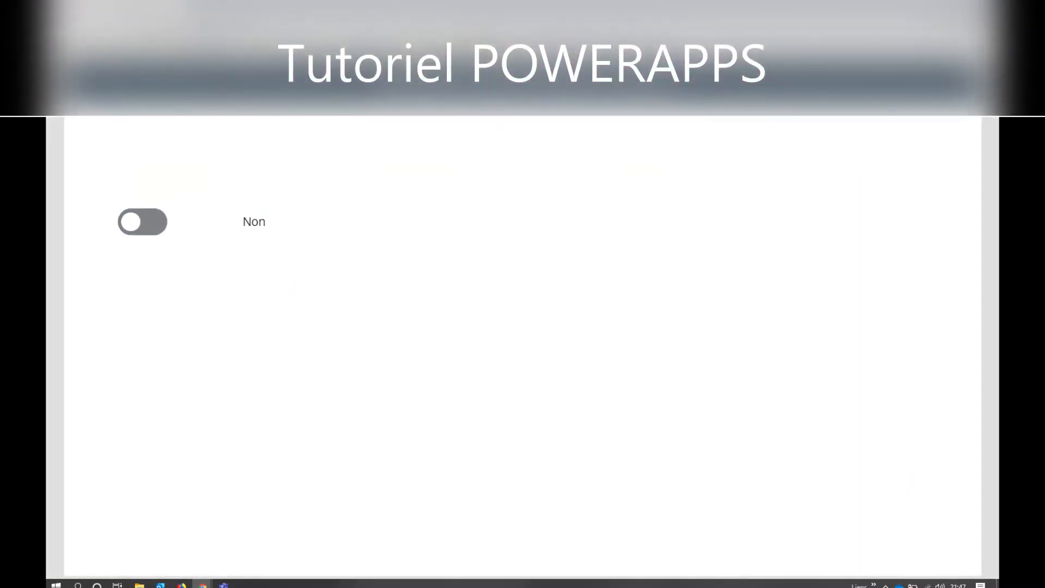
key(Escape)
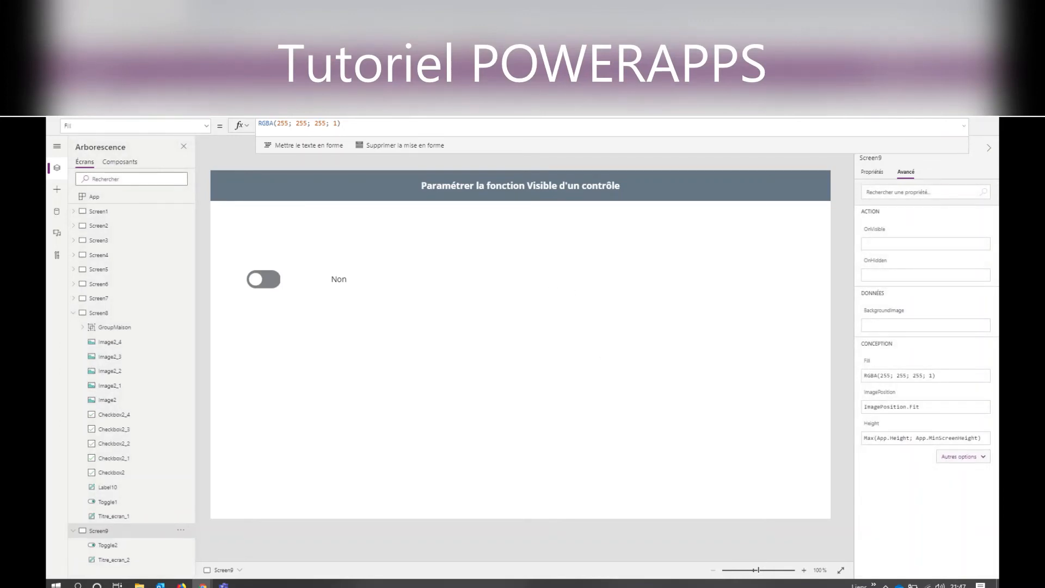
- Insert a text label to the upper right of the toggle and place a duplicate of it directly below
click(144, 107)
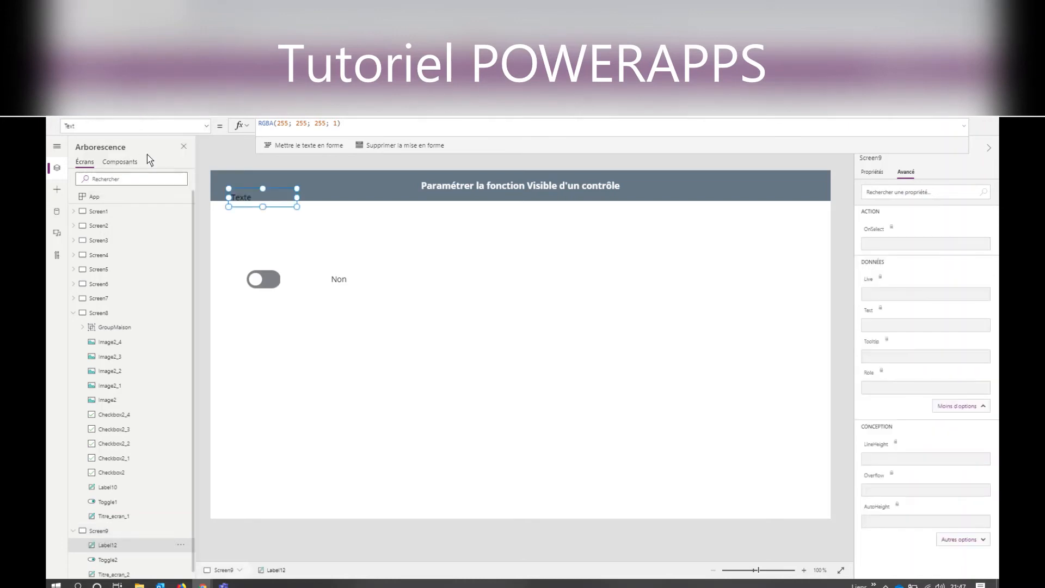
drag(240, 204, 590, 242)
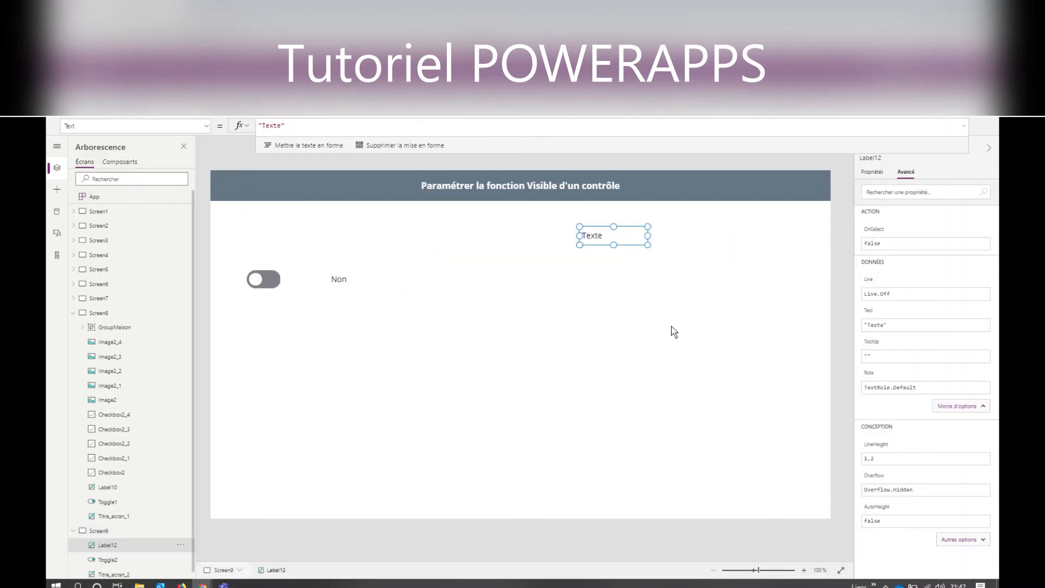
key(ctrl+c)
key(ctrl+v)
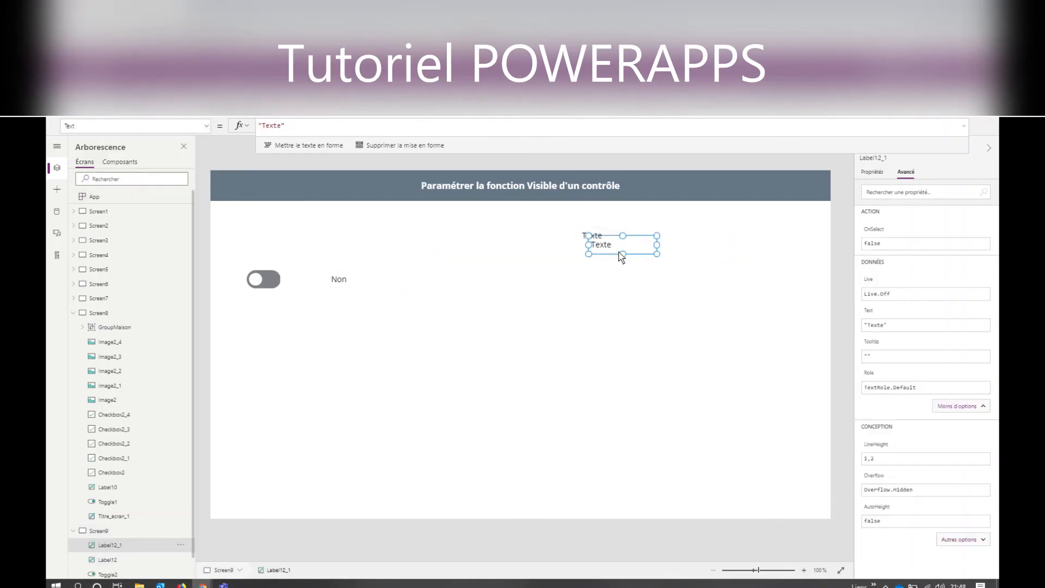
drag(616, 246, 610, 335)
- Change the upper label's text to "Allumer"
click(610, 243)
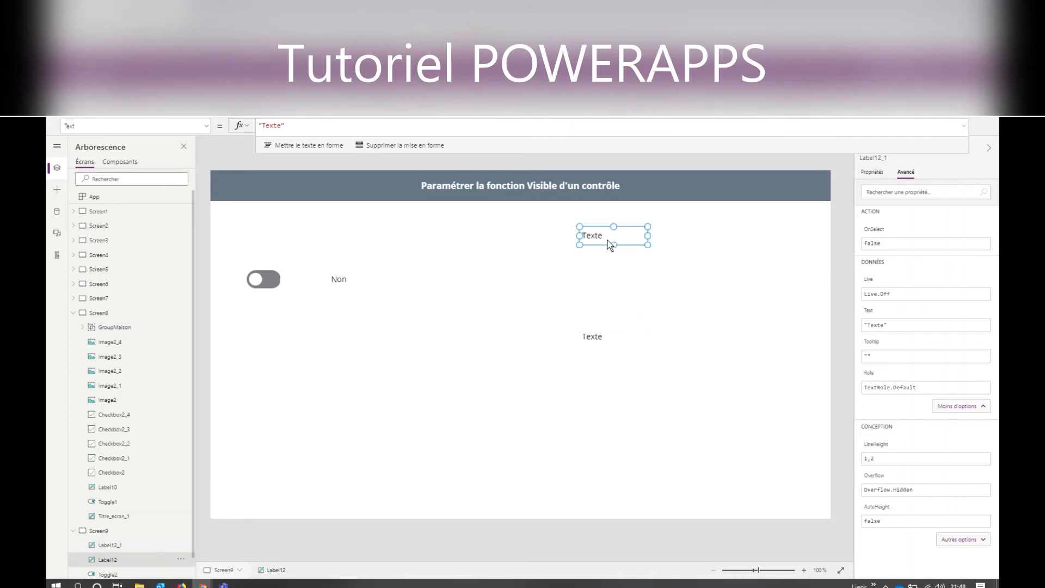
drag(263, 126, 283, 128)
text(Allumer)
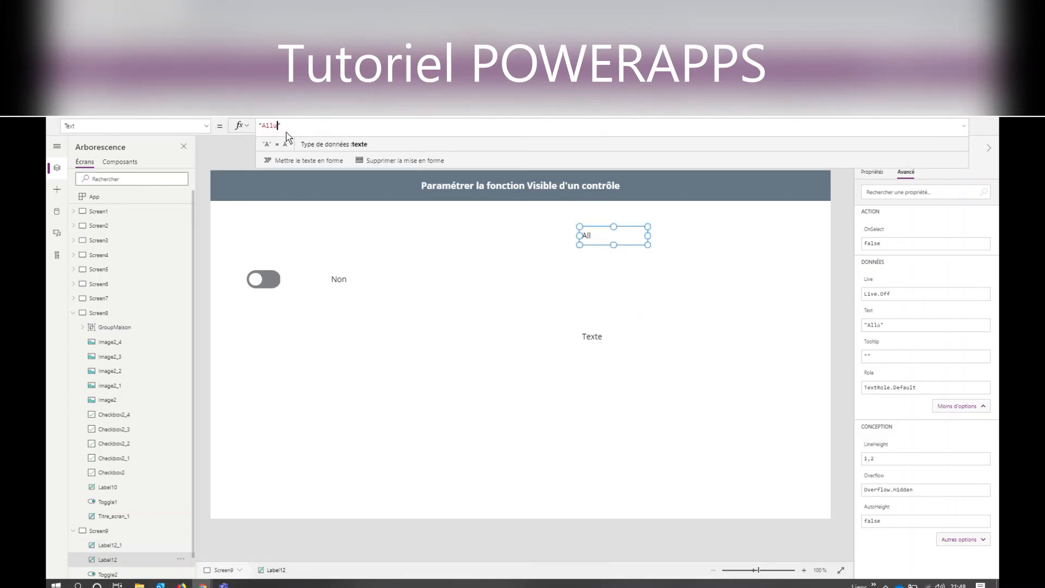
click(607, 349)
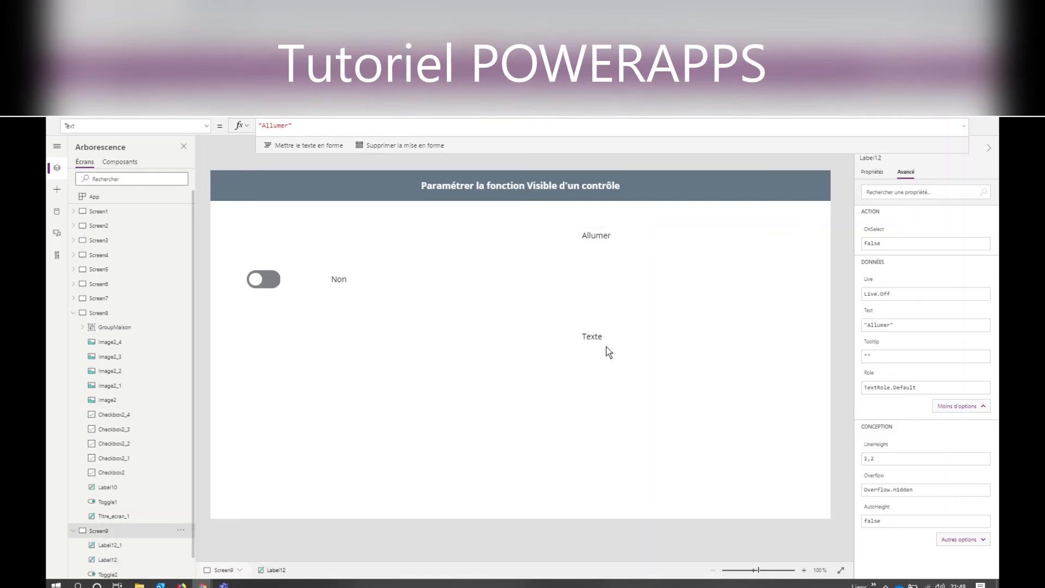
- Change the lower label's text to "Eteint"
click(599, 340)
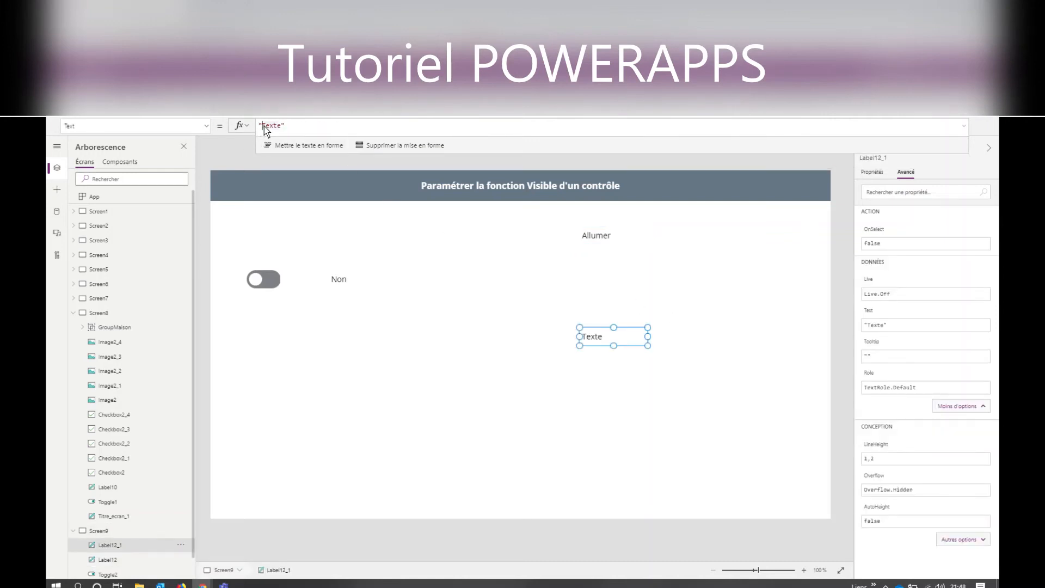
click(264, 129)
key(Delete)
key(Delete)
key(Delete)
key(Delete)
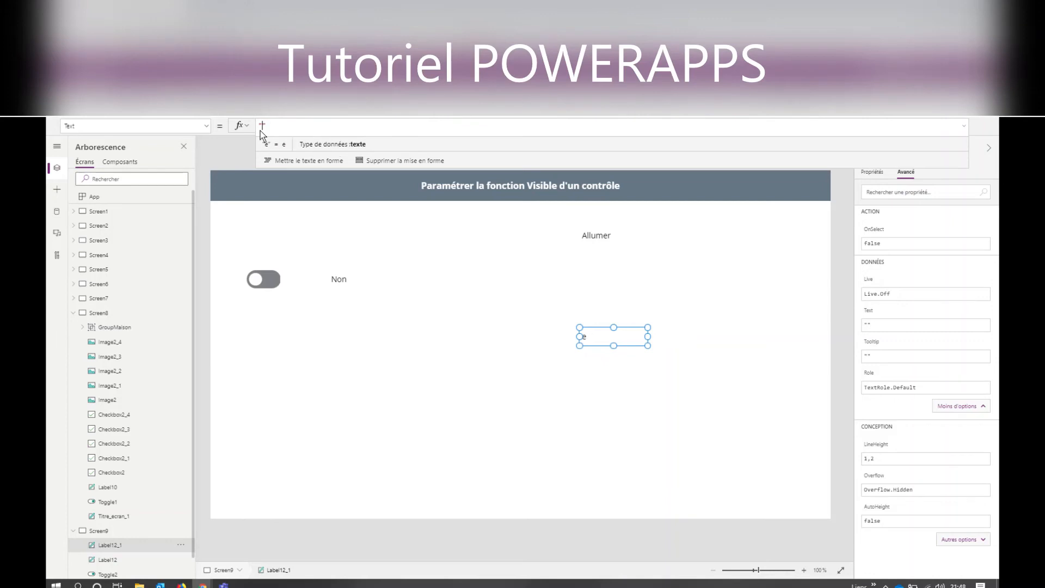
text(Eteint)
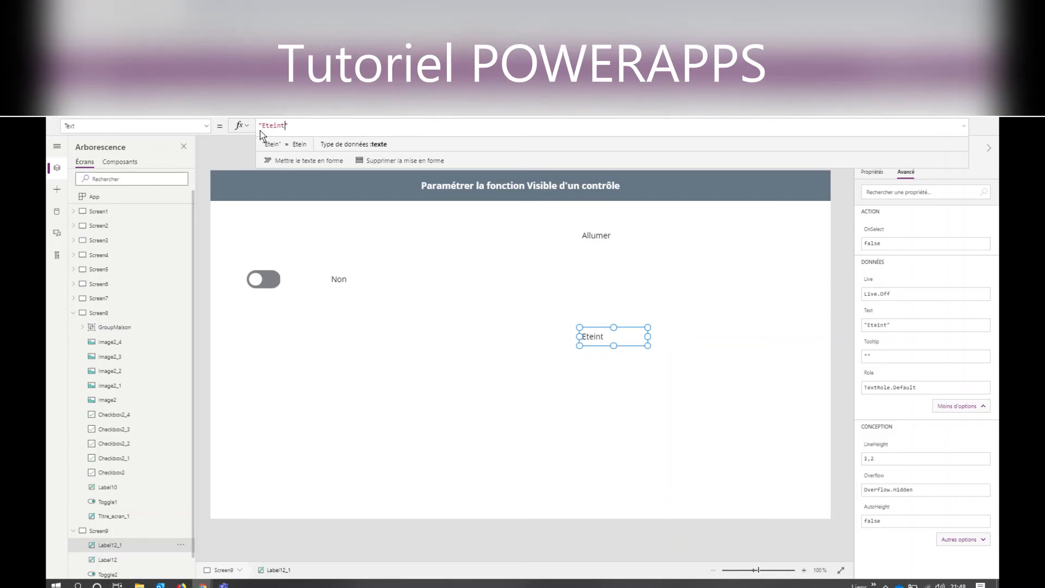
click(450, 280)
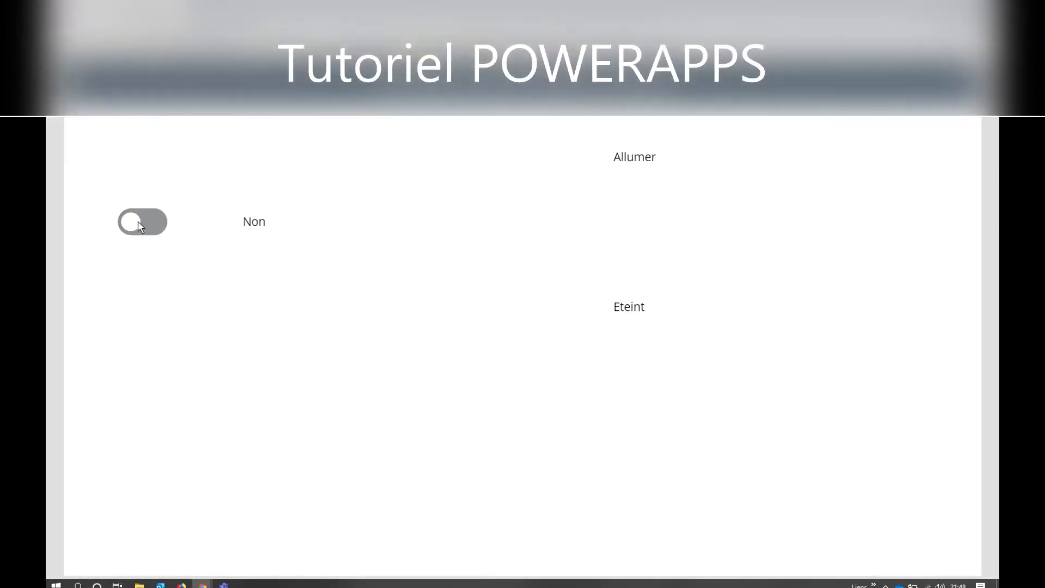
- Test the toggle in preview with both labels on the screen, switching it on and off before returning to editing
click(138, 221)
click(140, 221)
key(Escape)
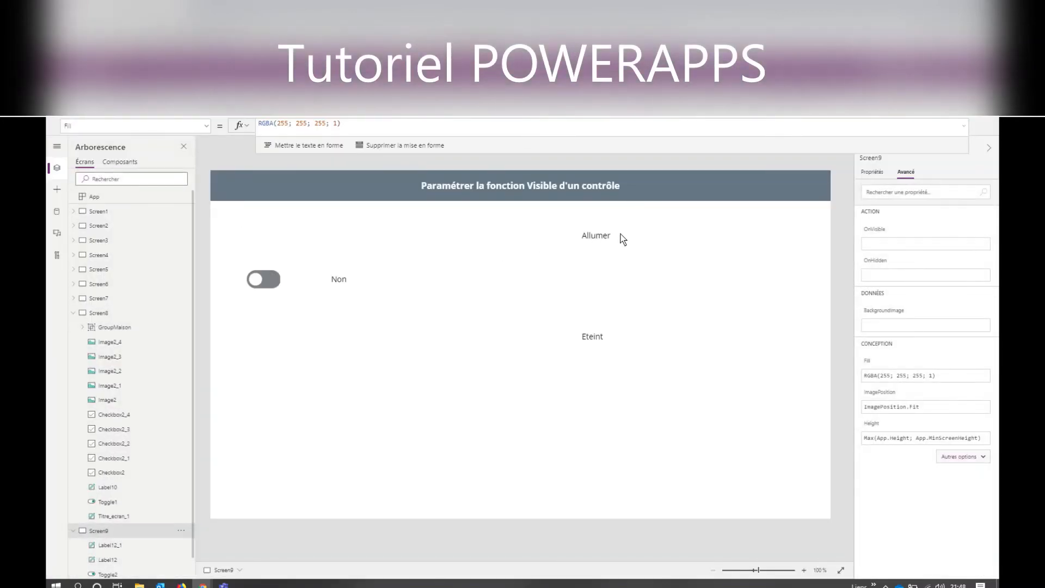
- Enter the formula If(Toggle1=true;true) as the "Allumer" label's Visible property
click(602, 242)
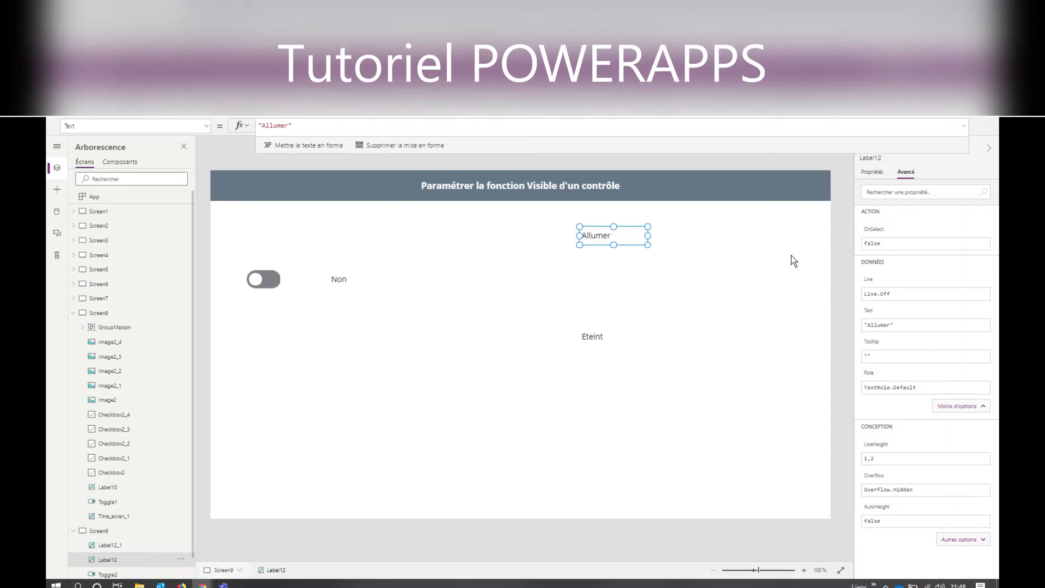
click(872, 172)
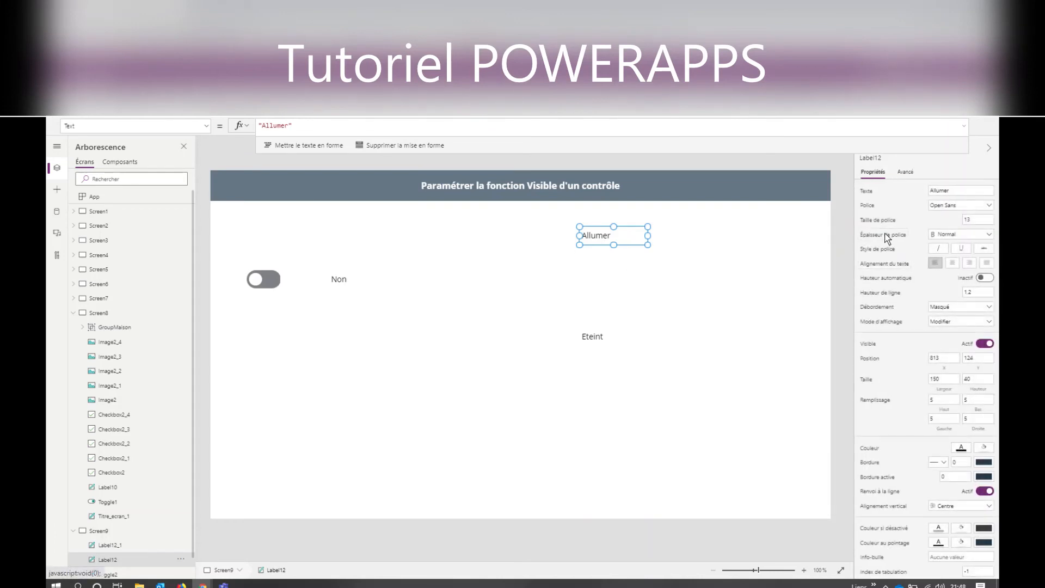
click(868, 344)
click(260, 129)
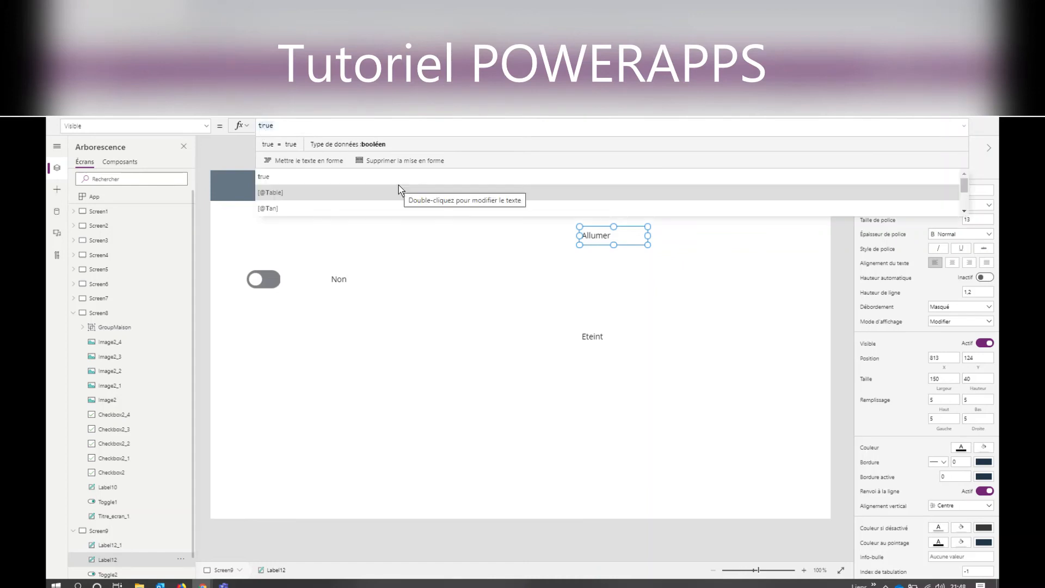
text(If(Check)
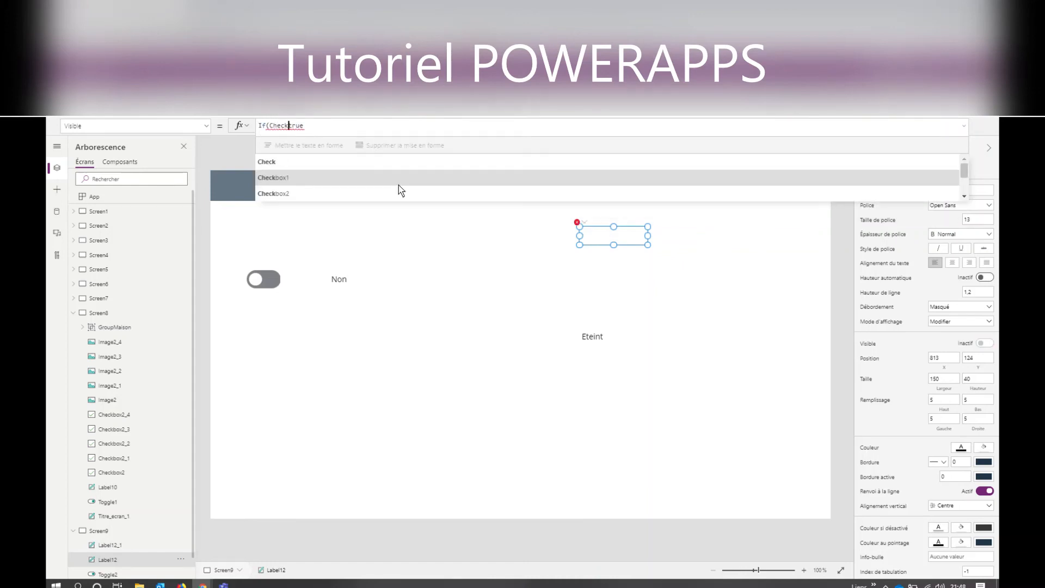
key(BackSpace)
key(BackSpace)
key(BackSpace)
key(BackSpace)
key(BackSpace)
text(Togg)
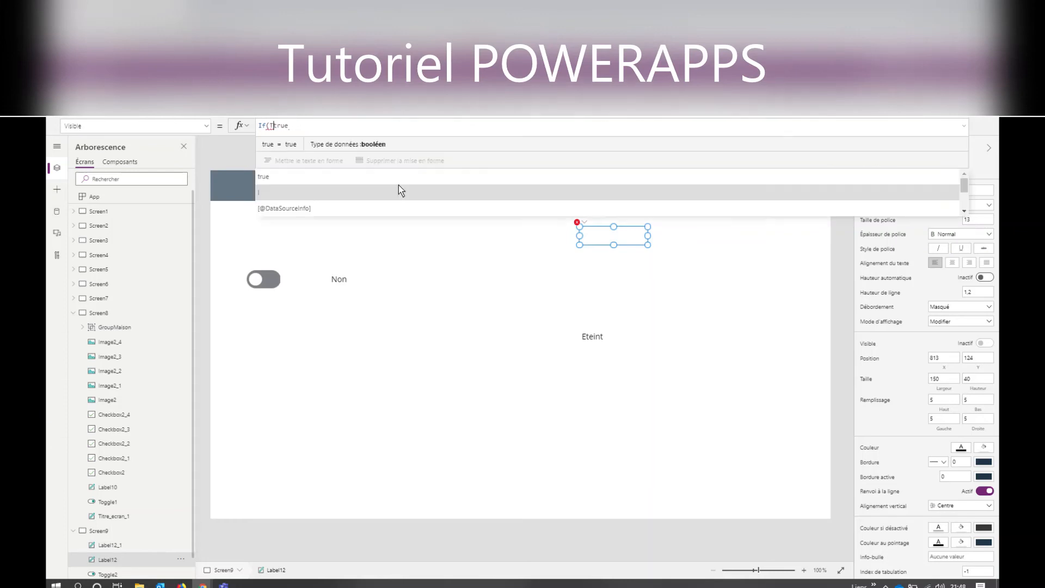
text(le1=tr)
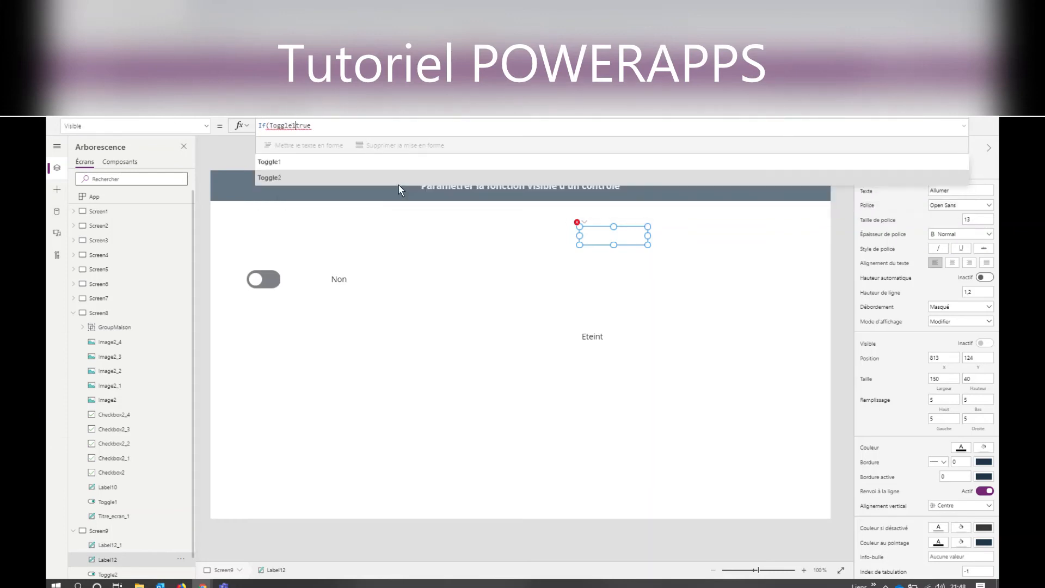
text(ue;true)
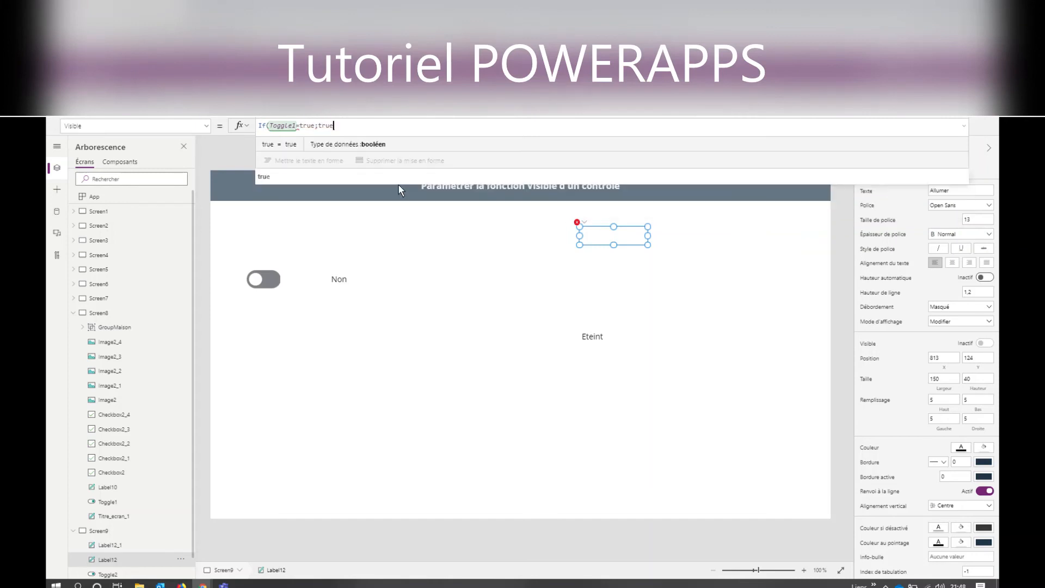
text())
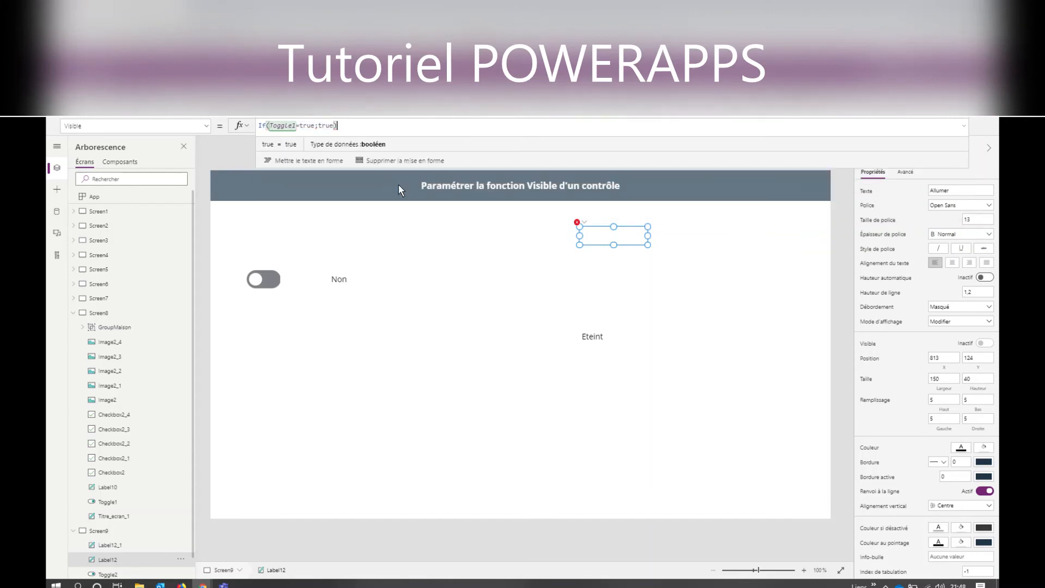
- Replace the condition in the "Allumer" label's Visible formula with Toggle1.Value, without the comparison to true
key(Left)
key(Left)
key(Left)
key(Left)
key(Left)
key(Left)
key(Left)
key(Left)
key(Left)
key(Left)
key(Left)
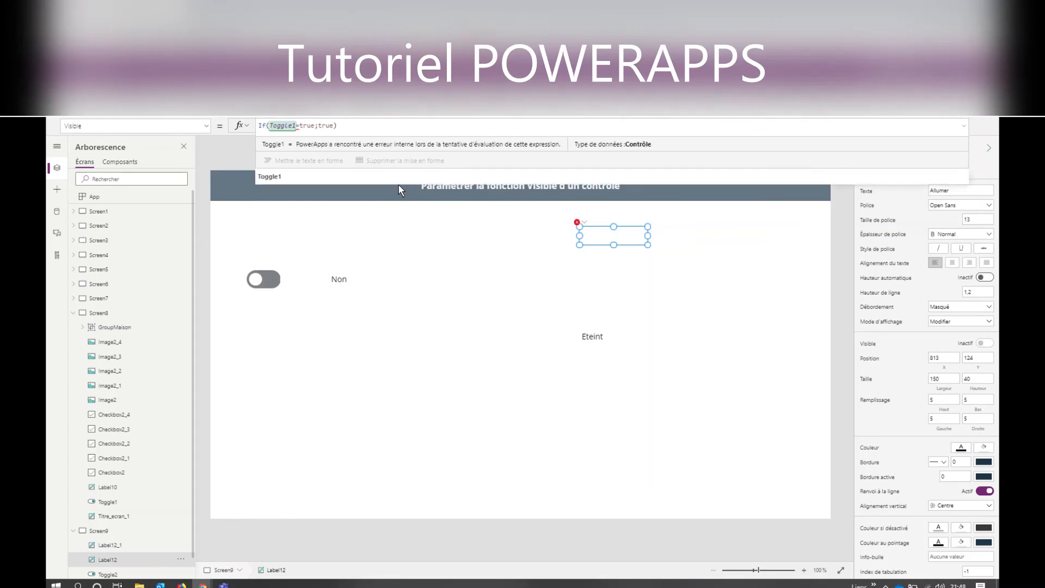
text(.Valu)
key(Tab)
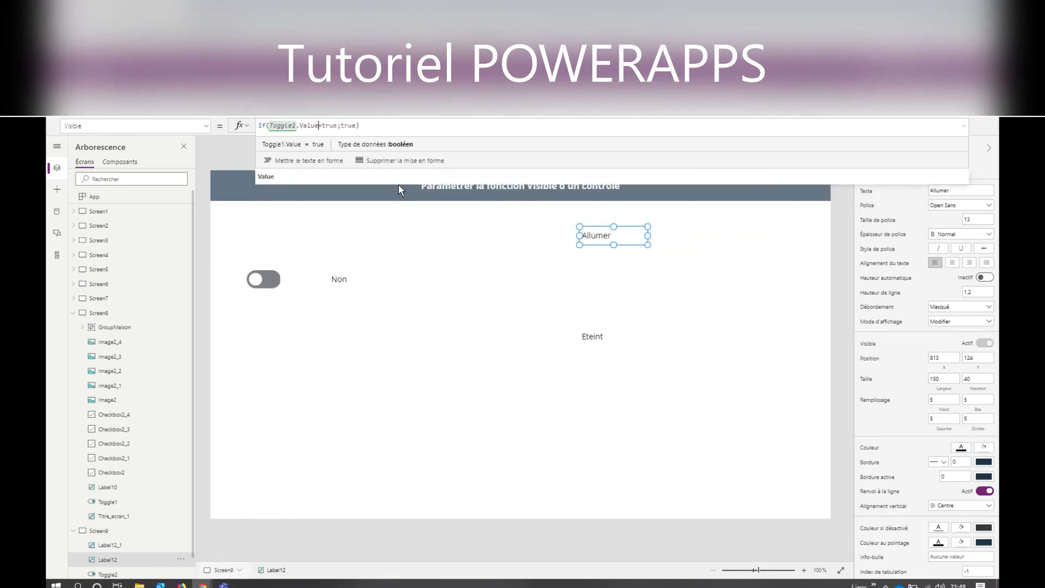
key(Delete)
key(Delete)
key(Delete)
key(Delete)
key(Delete)
- Add false as the else result, completing the "Allumer" label's Visible formula as If(Toggle1.Value;true;false)
click(339, 129)
click(338, 129)
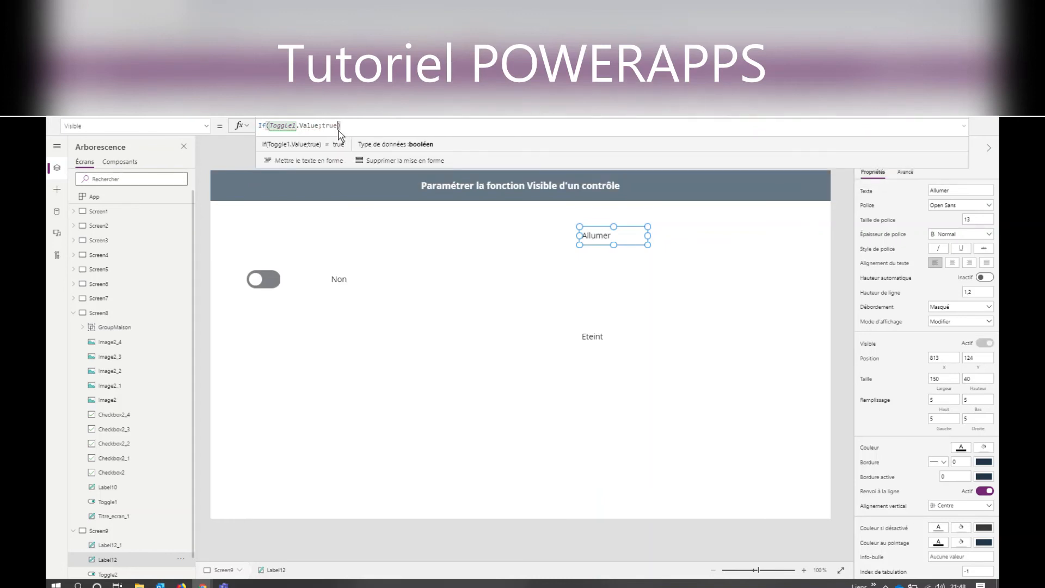
text(;false)
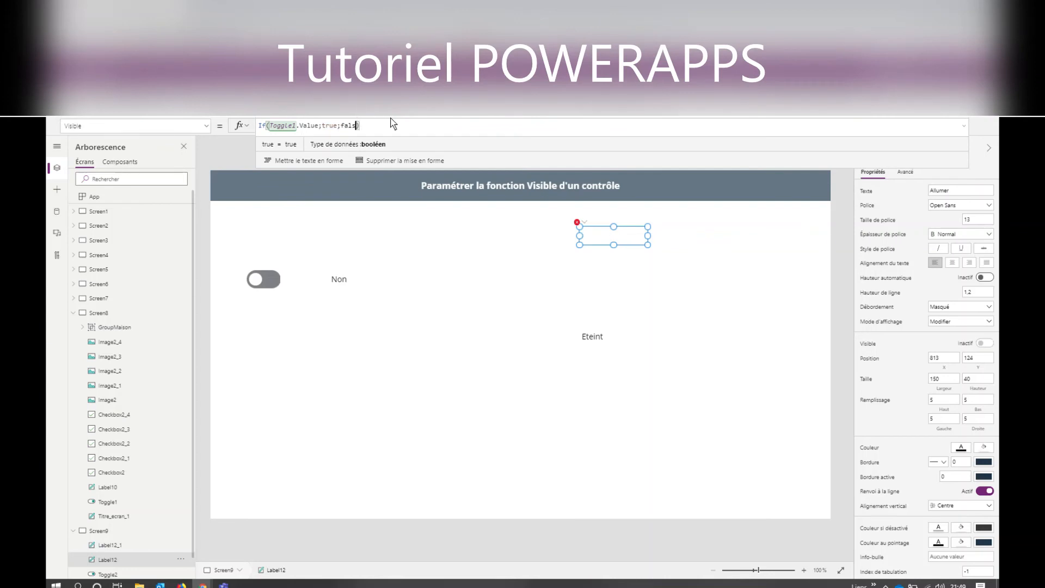
click(416, 306)
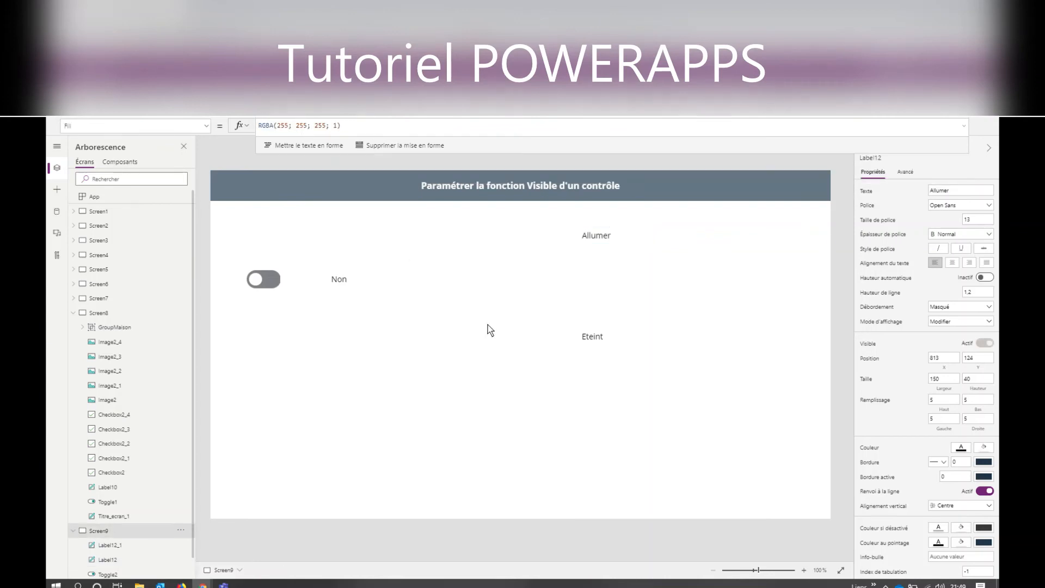
- Copy the "Allumer" label's Visible formula into the "Eteint" label's Visible property
click(598, 241)
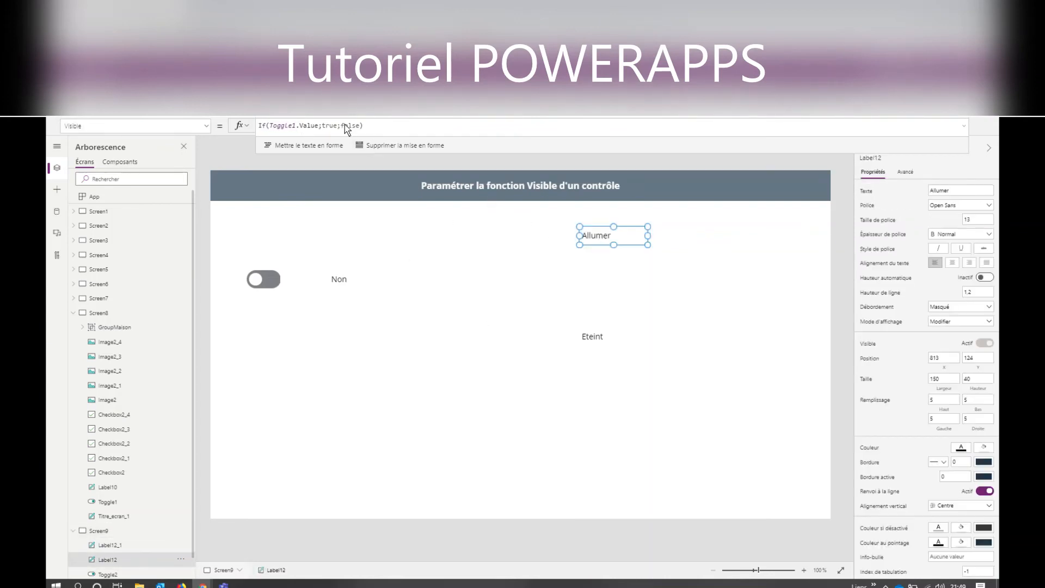
drag(364, 126, 223, 125)
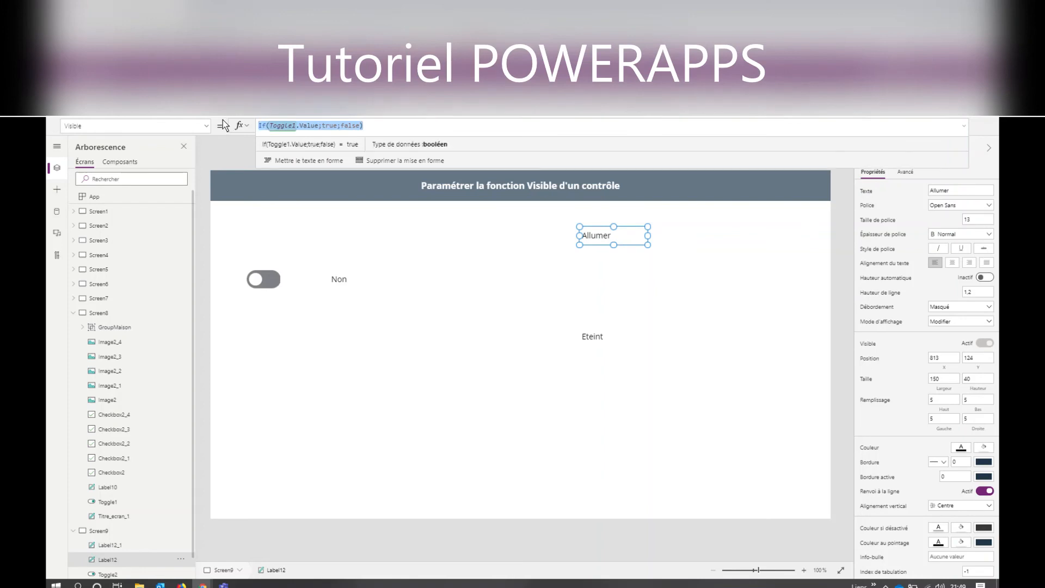
click(608, 336)
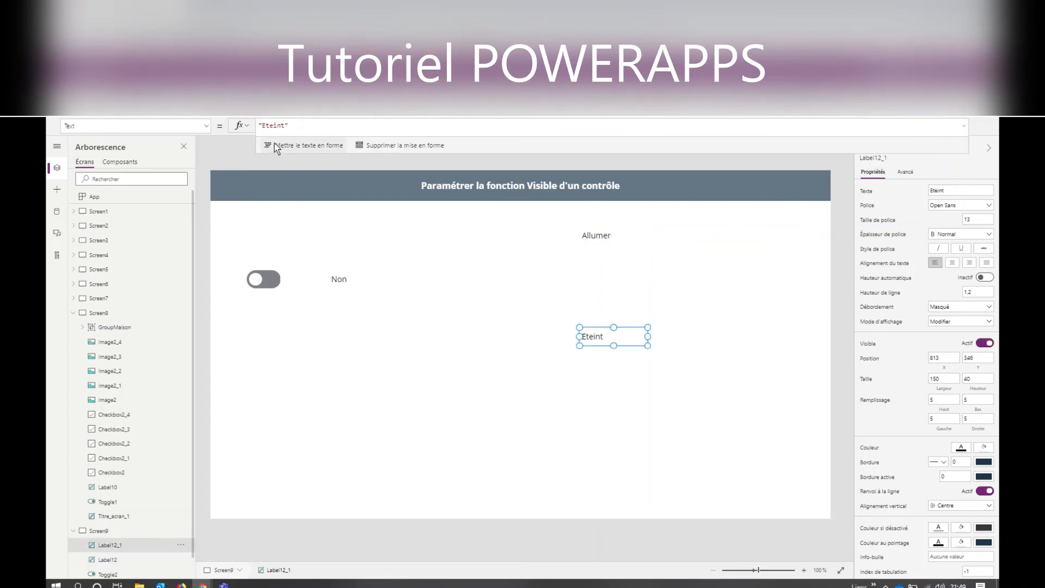
click(866, 343)
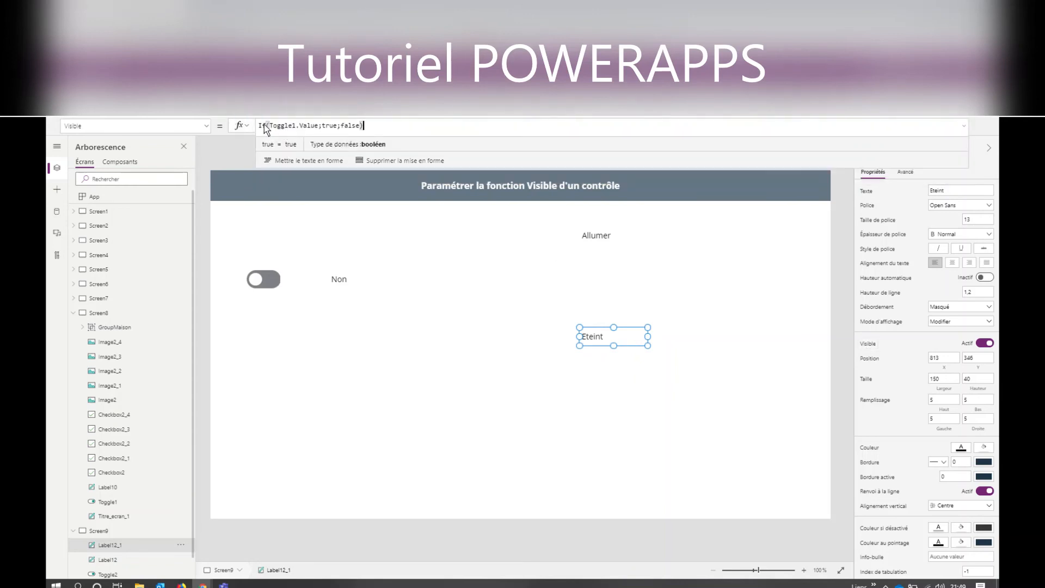
- Swap the results in the "Eteint" label's Visible formula so it reads If(Toggle1.Value;false;true)
click(322, 126)
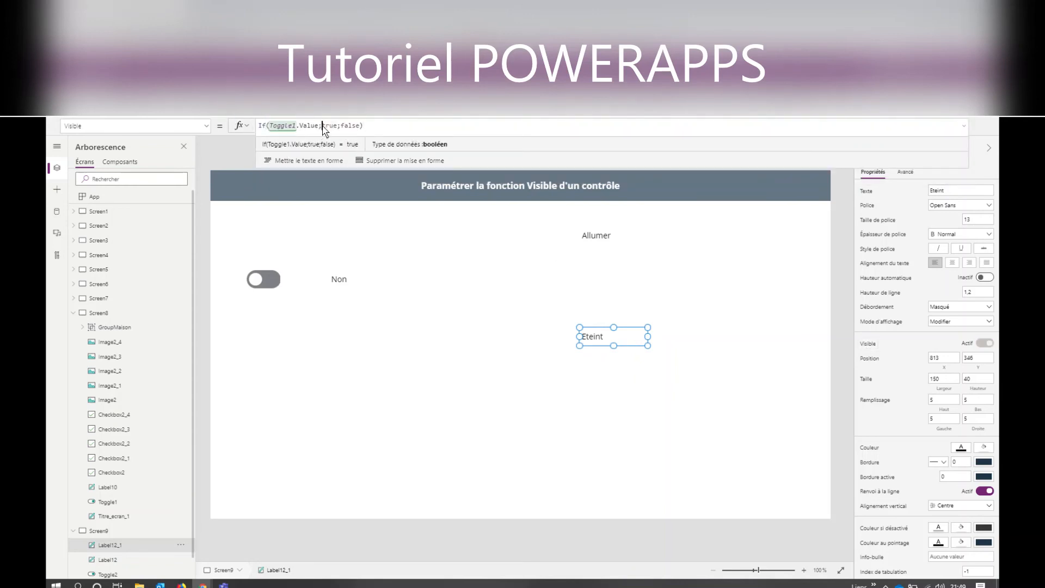
drag(322, 125, 337, 125)
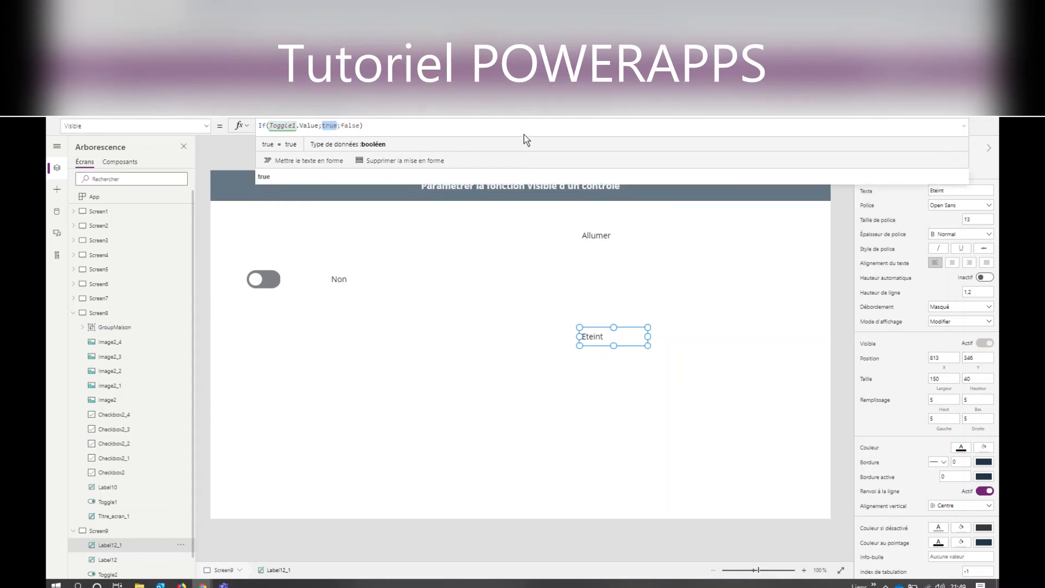
key(BackSpace)
key(BackSpace)
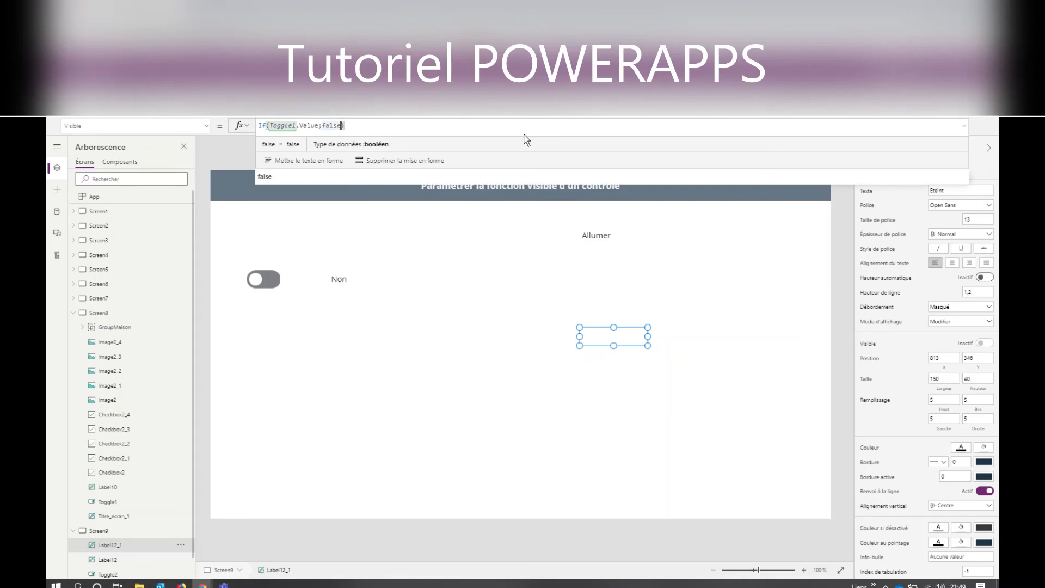
text(;true)
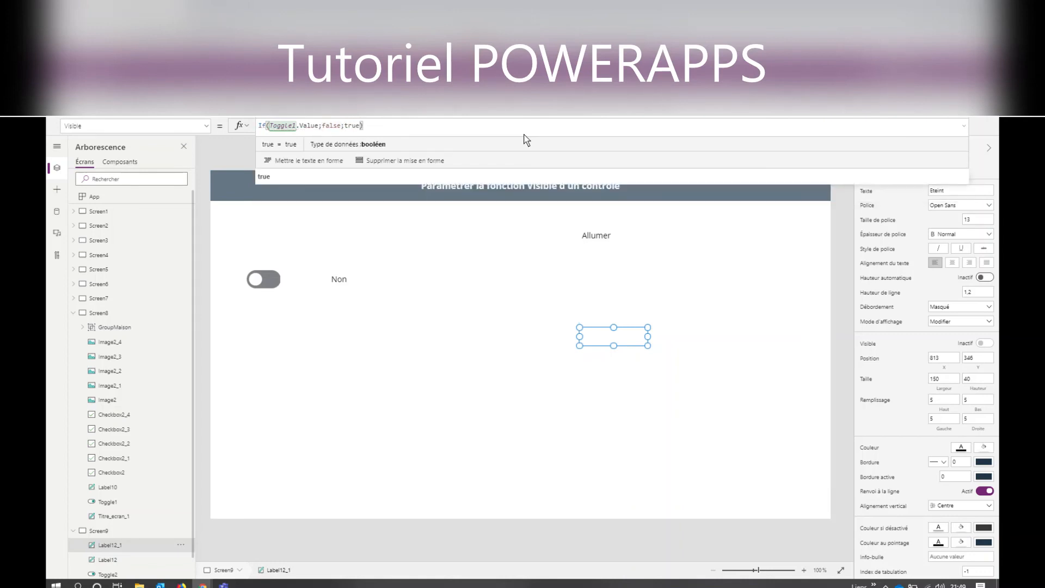
click(415, 357)
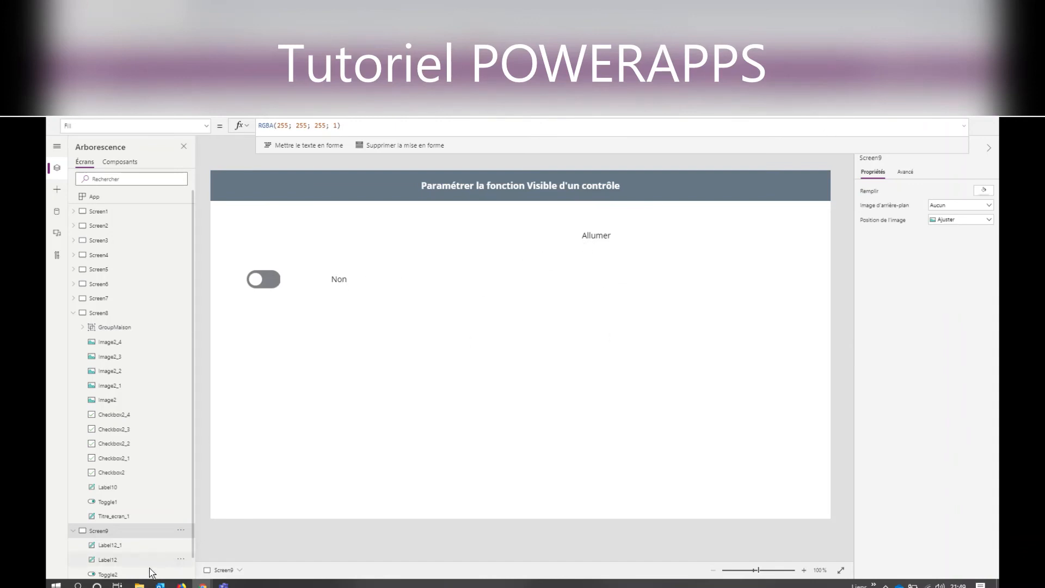
- Change the toggle reference in the "Eteint" label's Visible formula to Toggle2
click(124, 546)
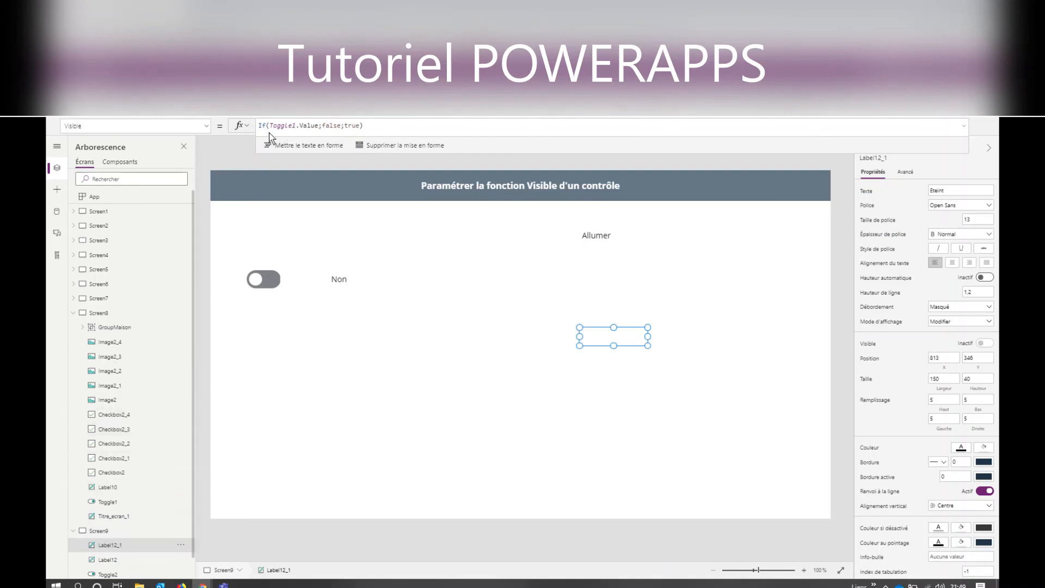
click(294, 125)
key(BackSpace)
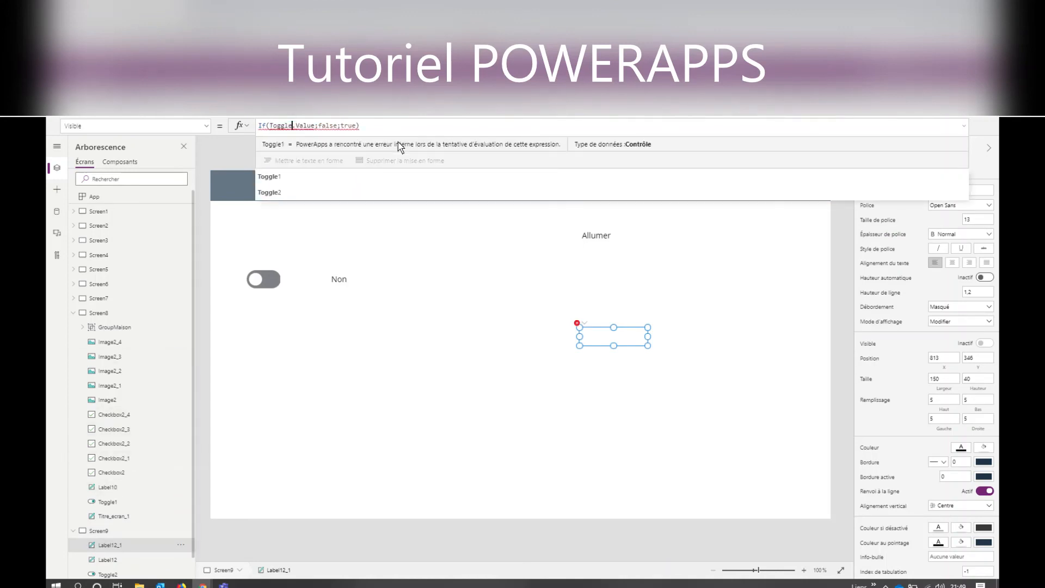
text(2)
- Change the toggle reference in the "Allumer" label's Visible formula to Toggle2
click(600, 241)
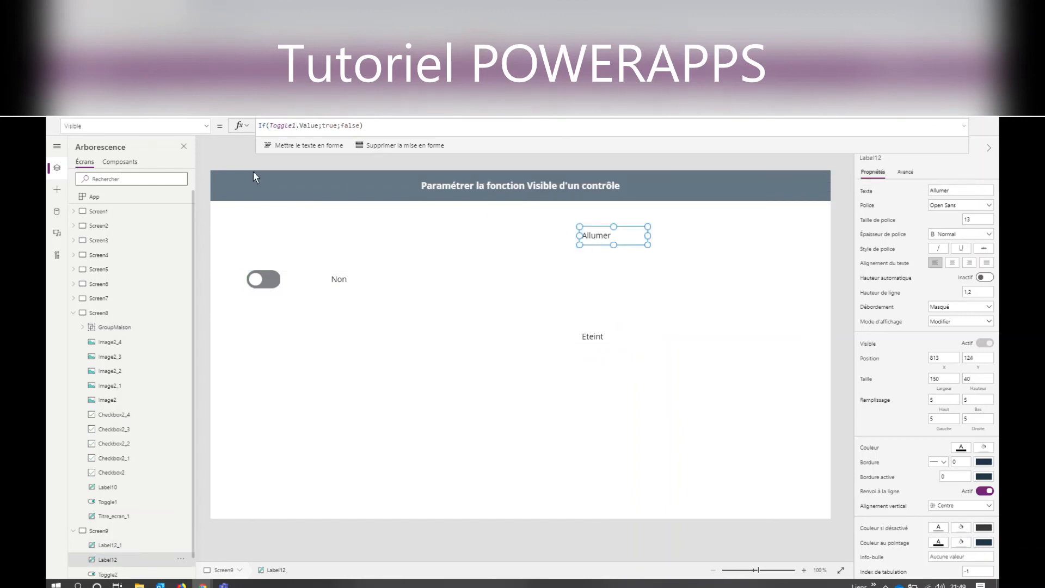
click(295, 125)
key(BackSpace)
text(2)
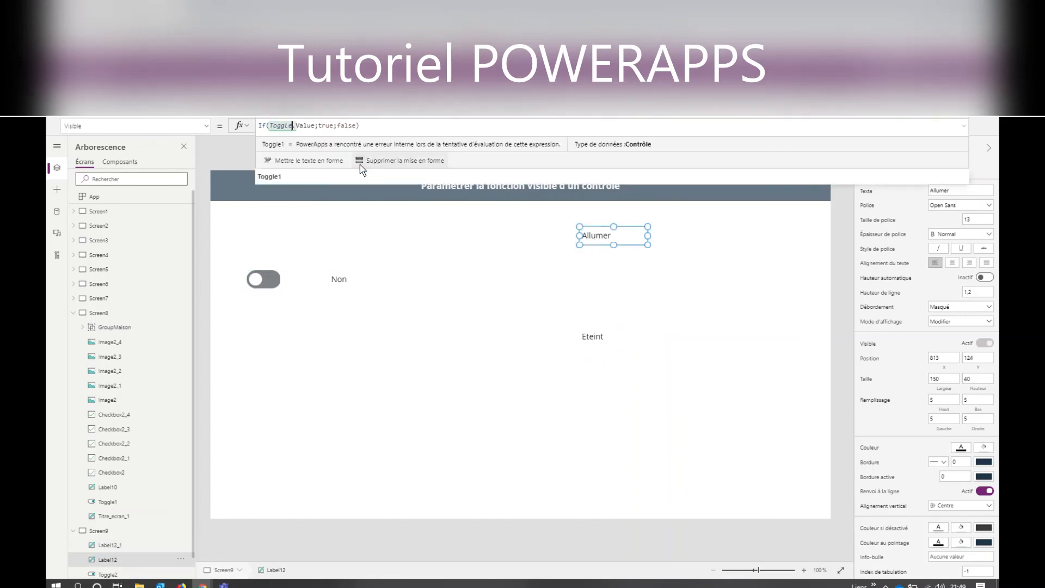
click(479, 413)
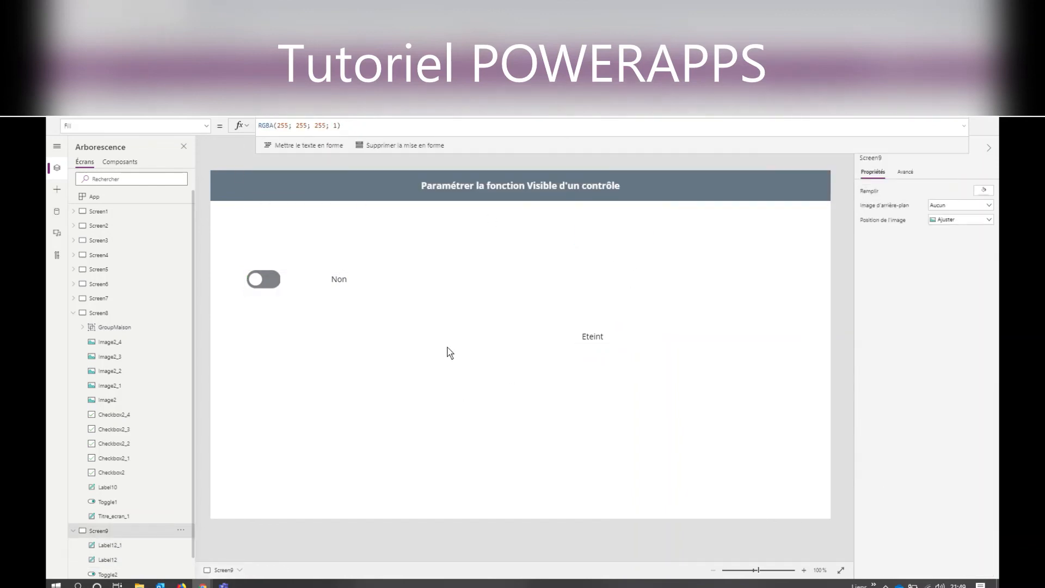
- Rename the toggle on this screen to "Interrupteur" and check the reference in the "Eteint" label's Visible formula
click(275, 275)
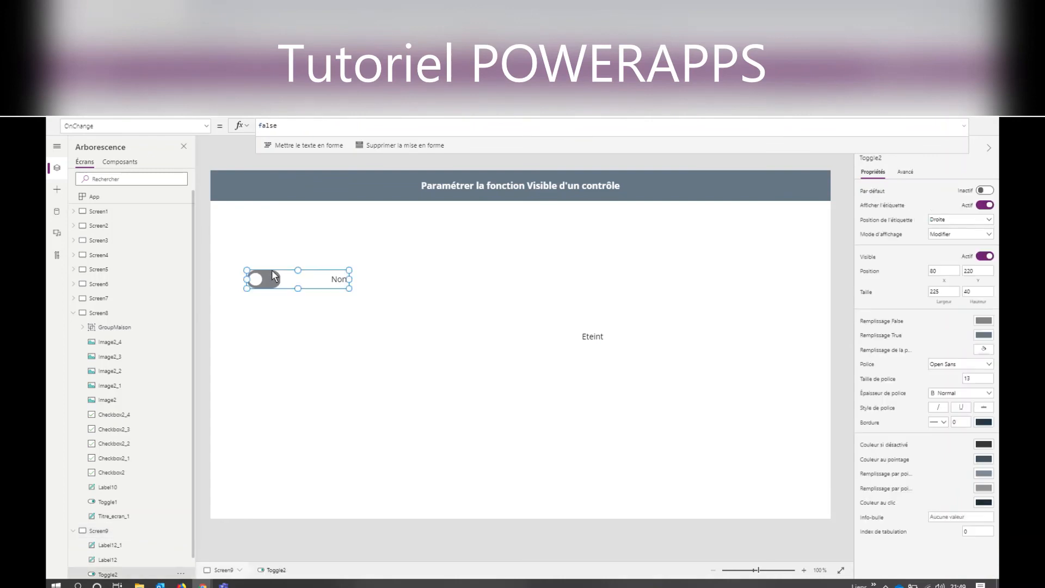
click(871, 158)
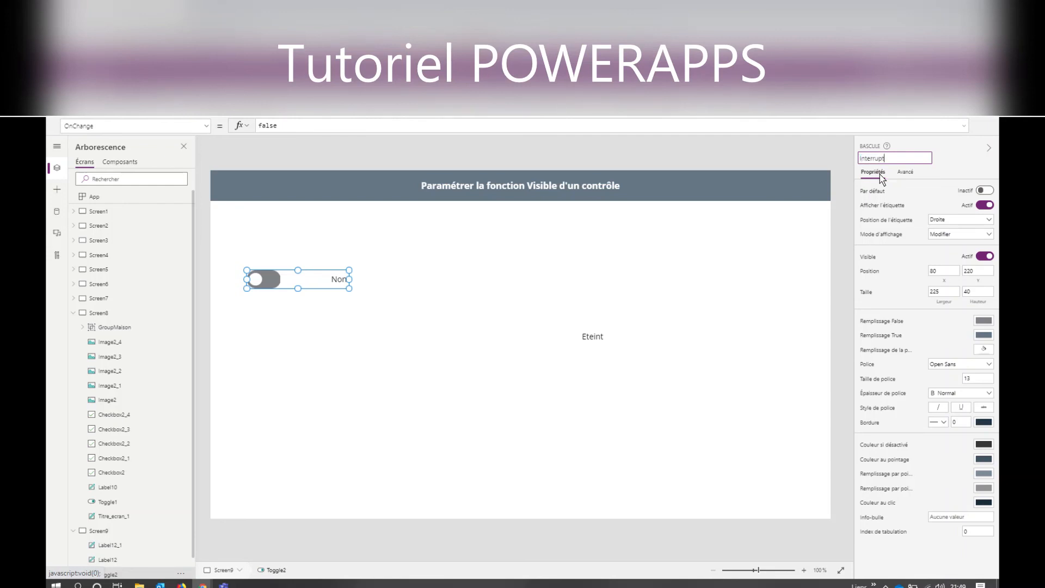
text(Interrupteur)
key(Return)
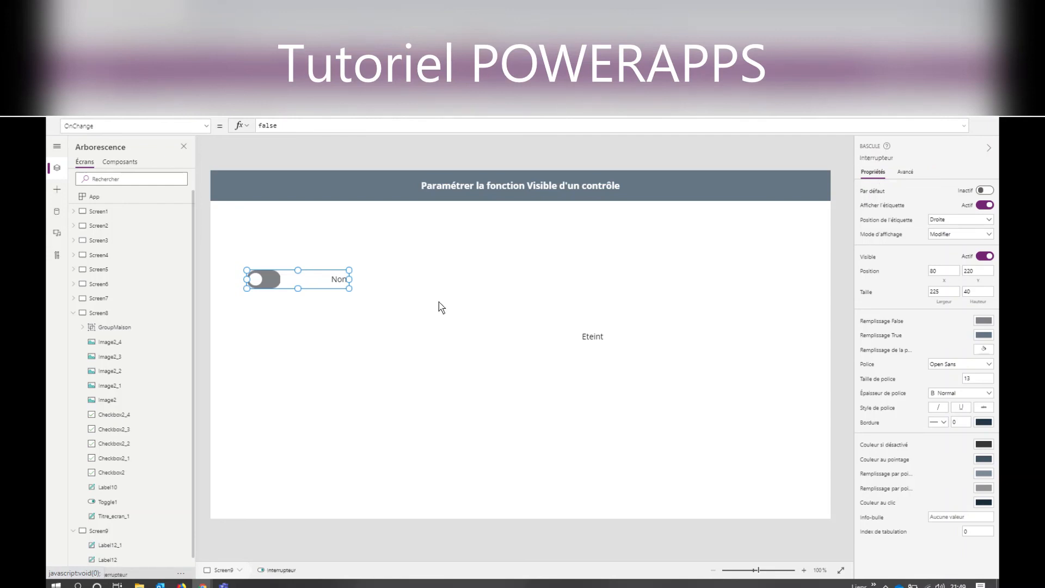
click(391, 351)
click(602, 340)
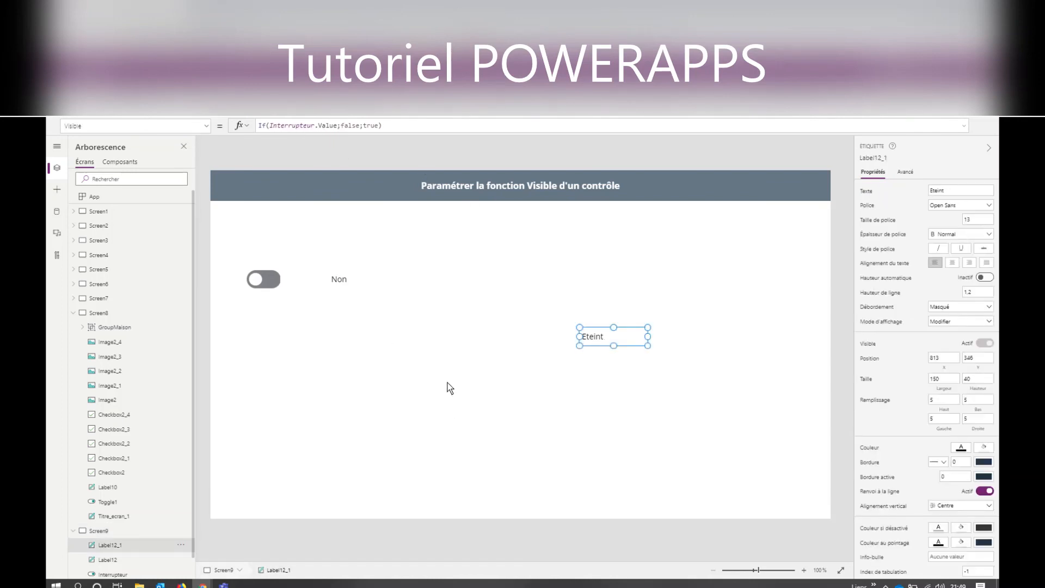
click(450, 360)
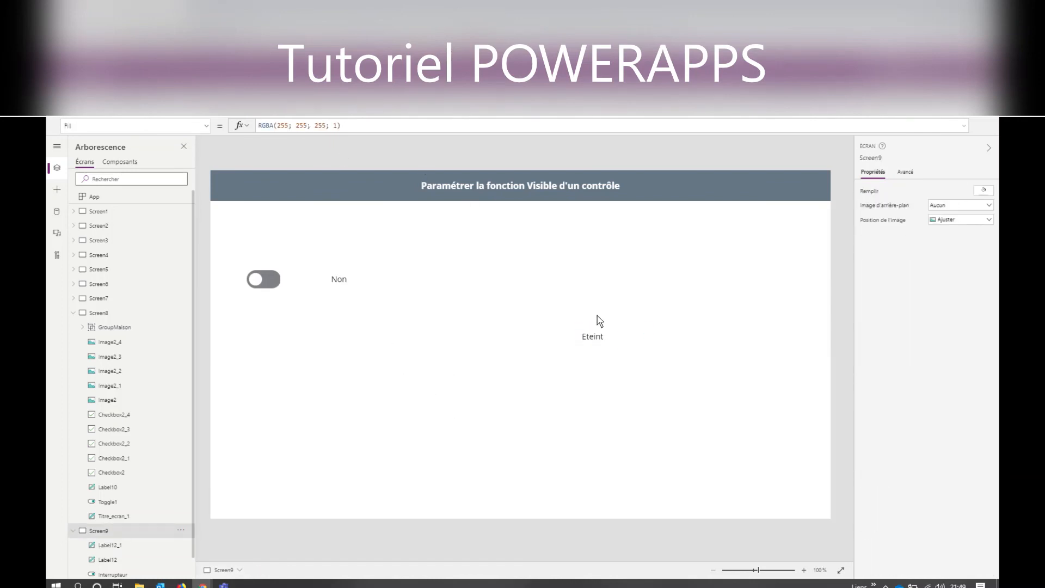
- Preview the screen, switch the toggle on to test which label shows, and return to editing
key(F5)
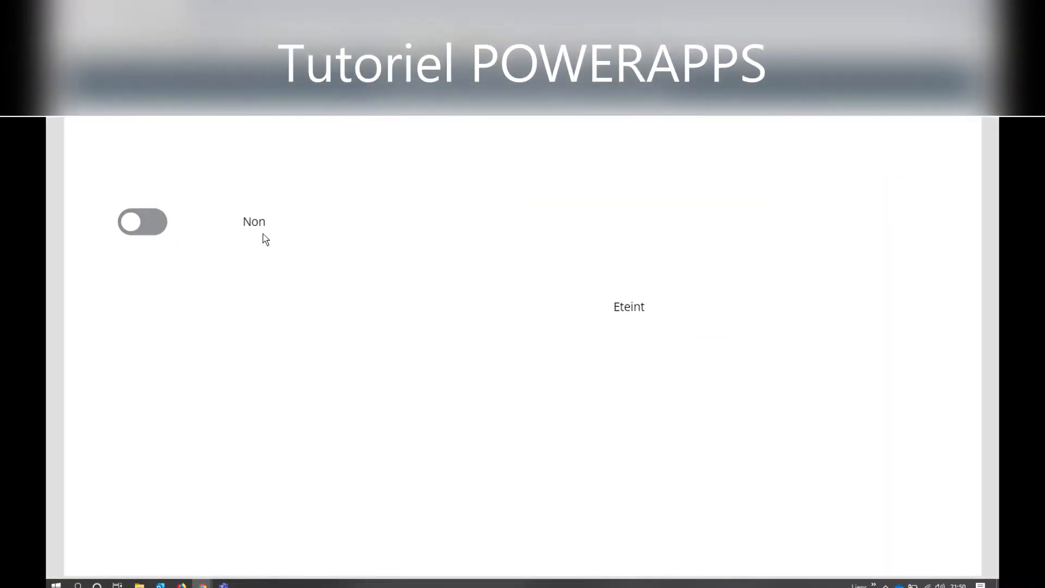
click(145, 223)
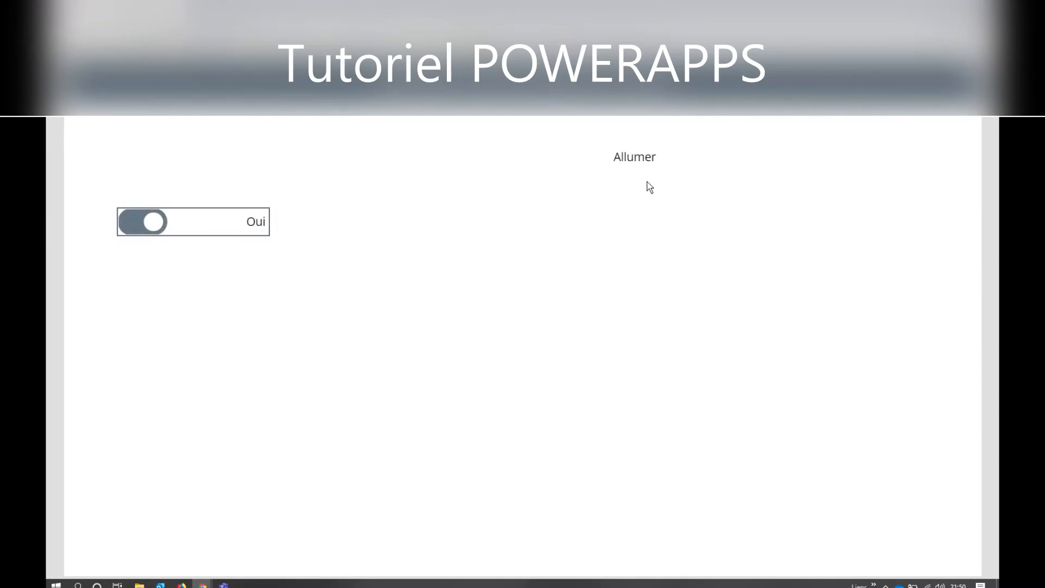
key(Escape)
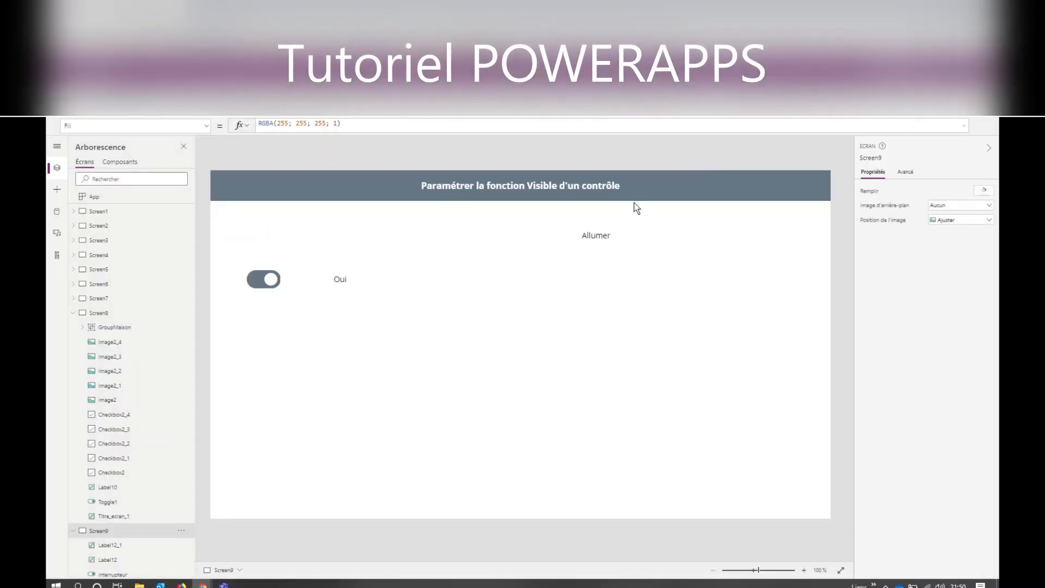
- Review the "Allumer" label's Visible formula and look through the available input controls without inserting any
click(602, 242)
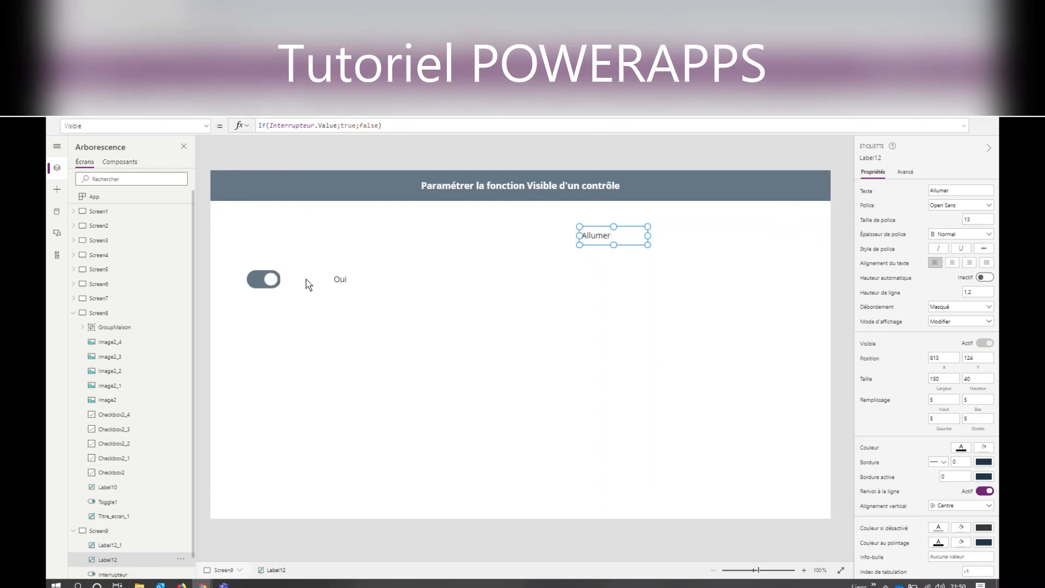
click(284, 106)
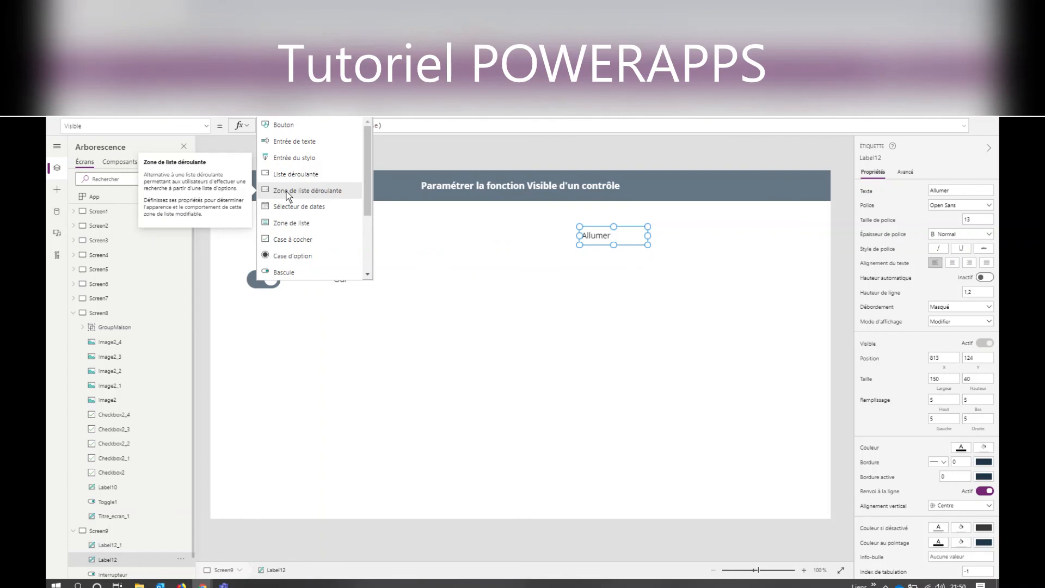
click(338, 397)
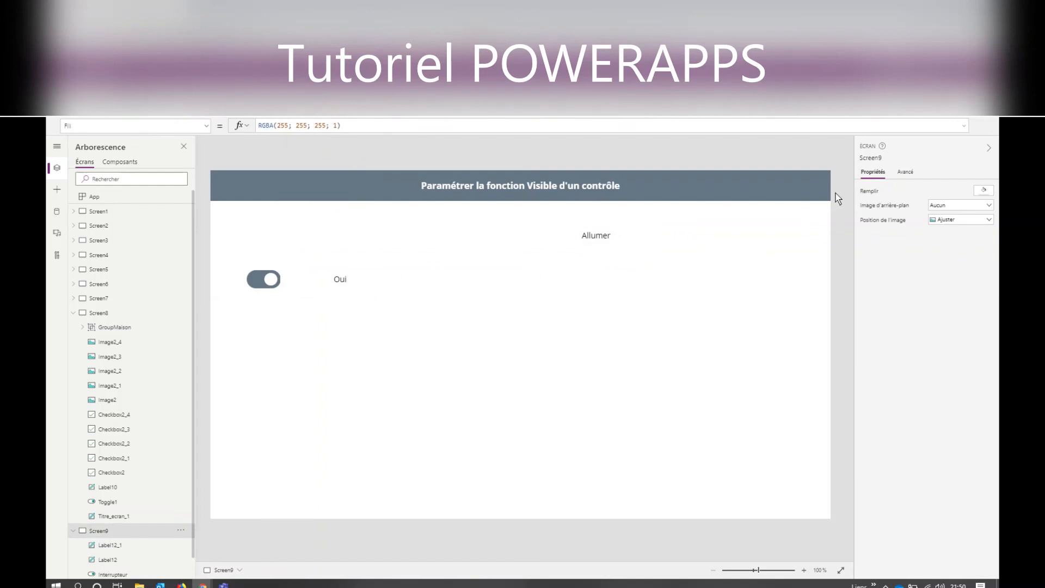
- Open the preview of the screen again with the toggle left on
key(F5)
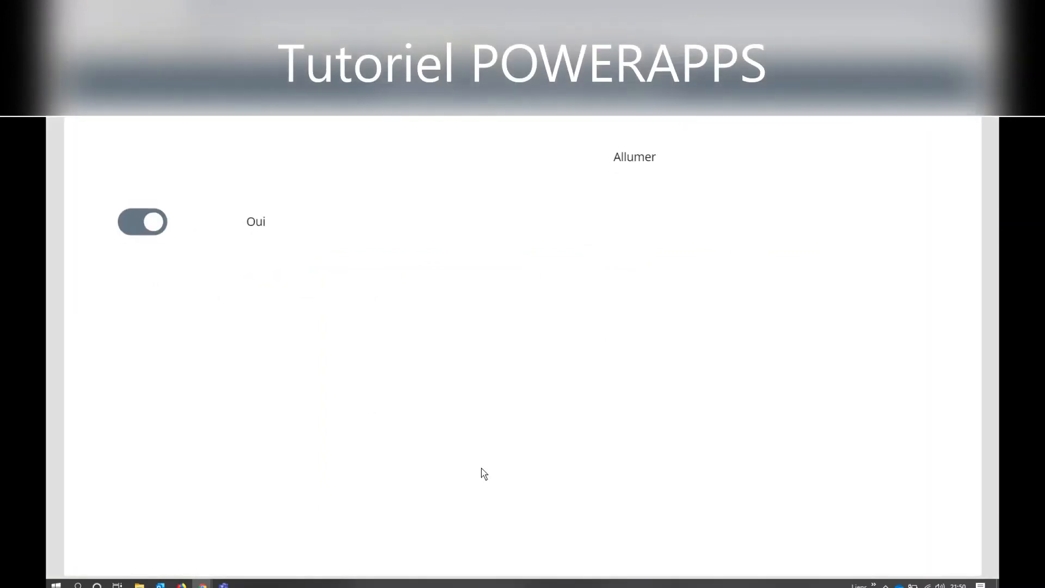